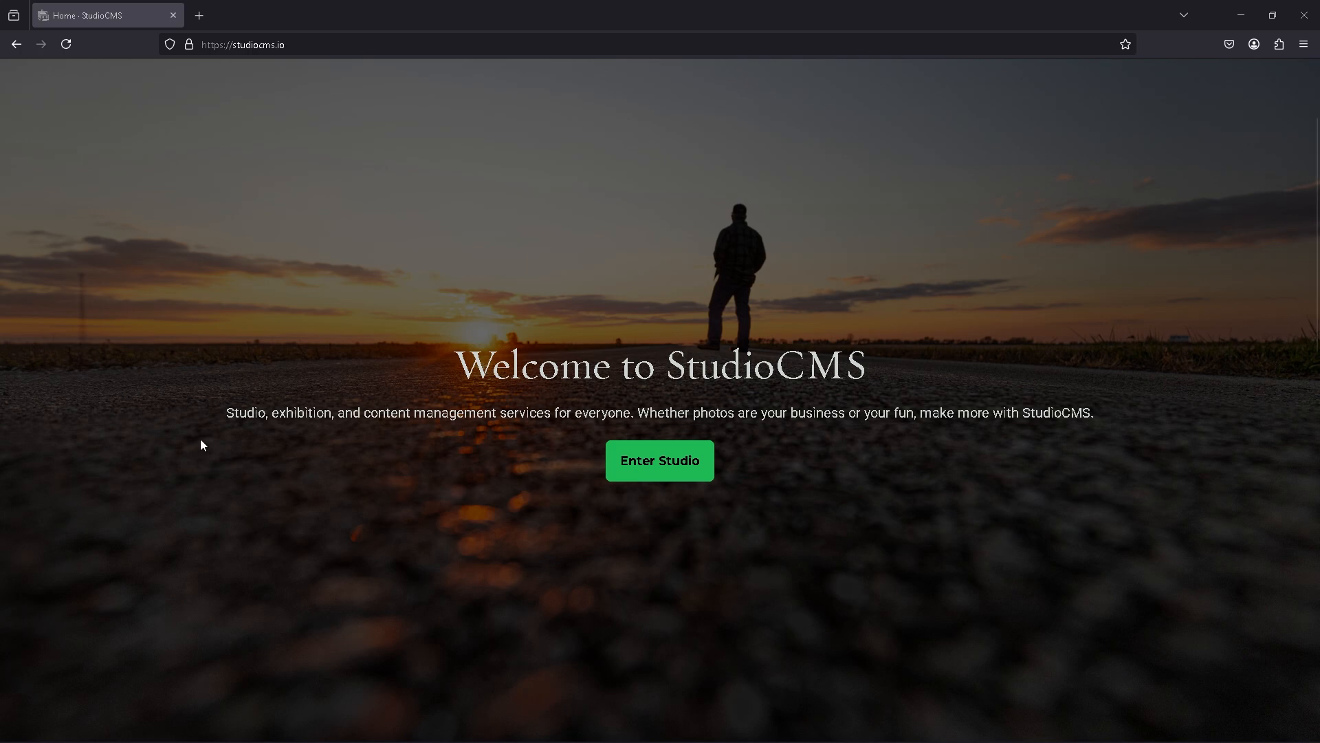
Step: Enter the studio and start creating a new photoshoot from the Photoshoots section
{"action": "left_click", "coordinate": [651, 463]}
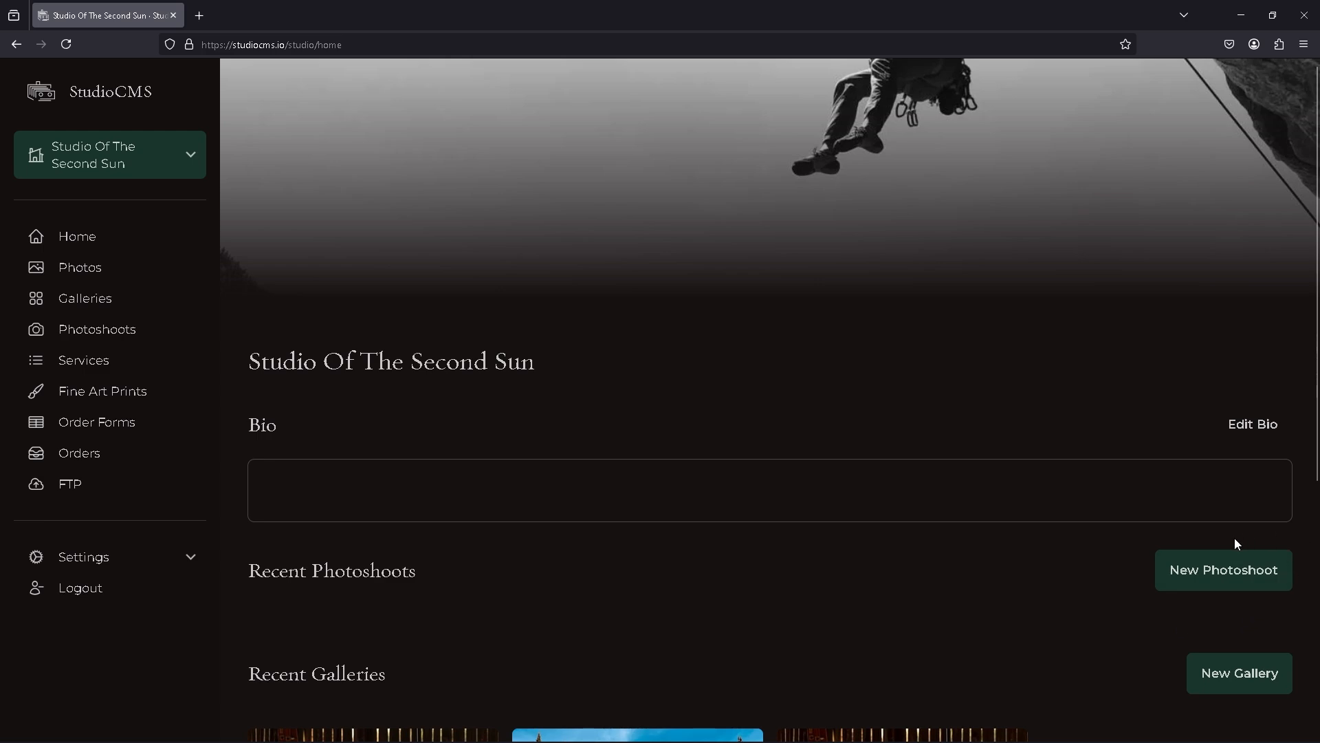
{"action": "left_click", "coordinate": [65, 332]}
{"action": "left_click", "coordinate": [1233, 105]}
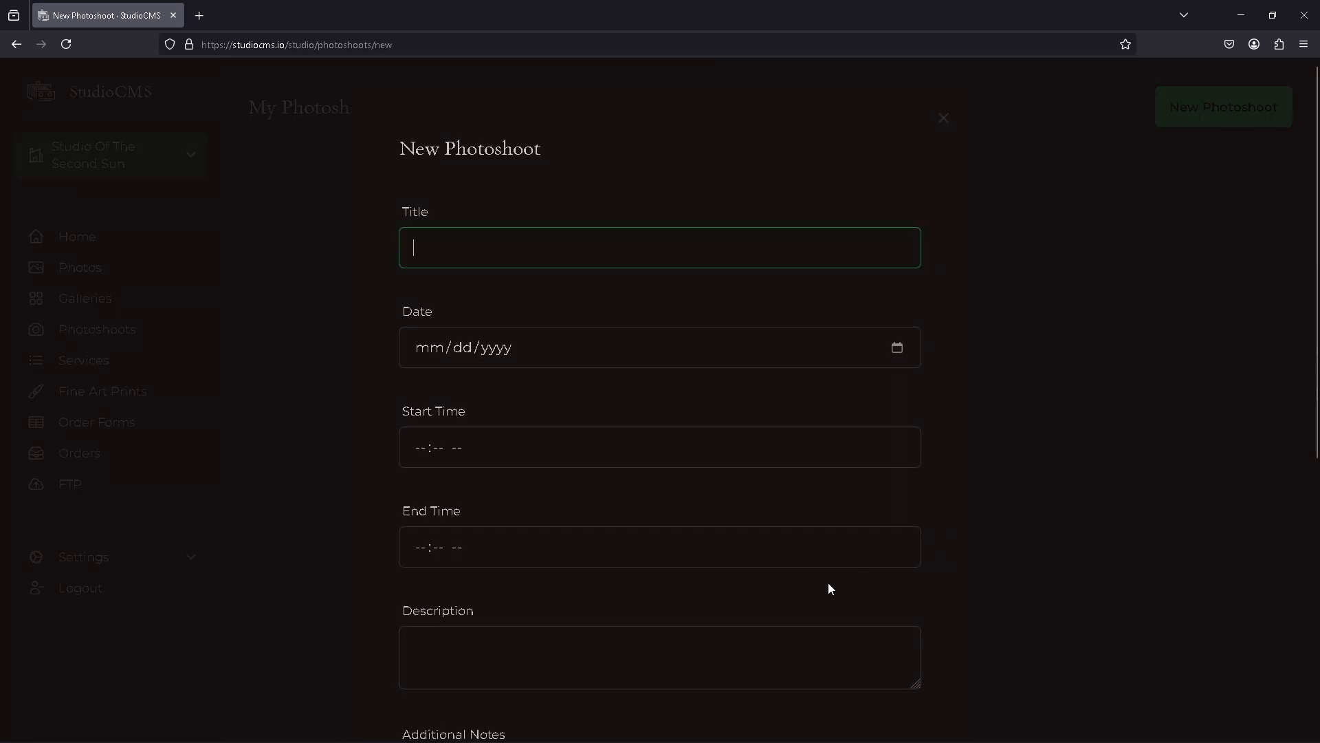
Step: Save a private photoshoot titled 'Photoshoot day 1' on 04/01/2025 from 09:00 AM to 05:00 PM
{"action": "left_click", "coordinate": [828, 584]}
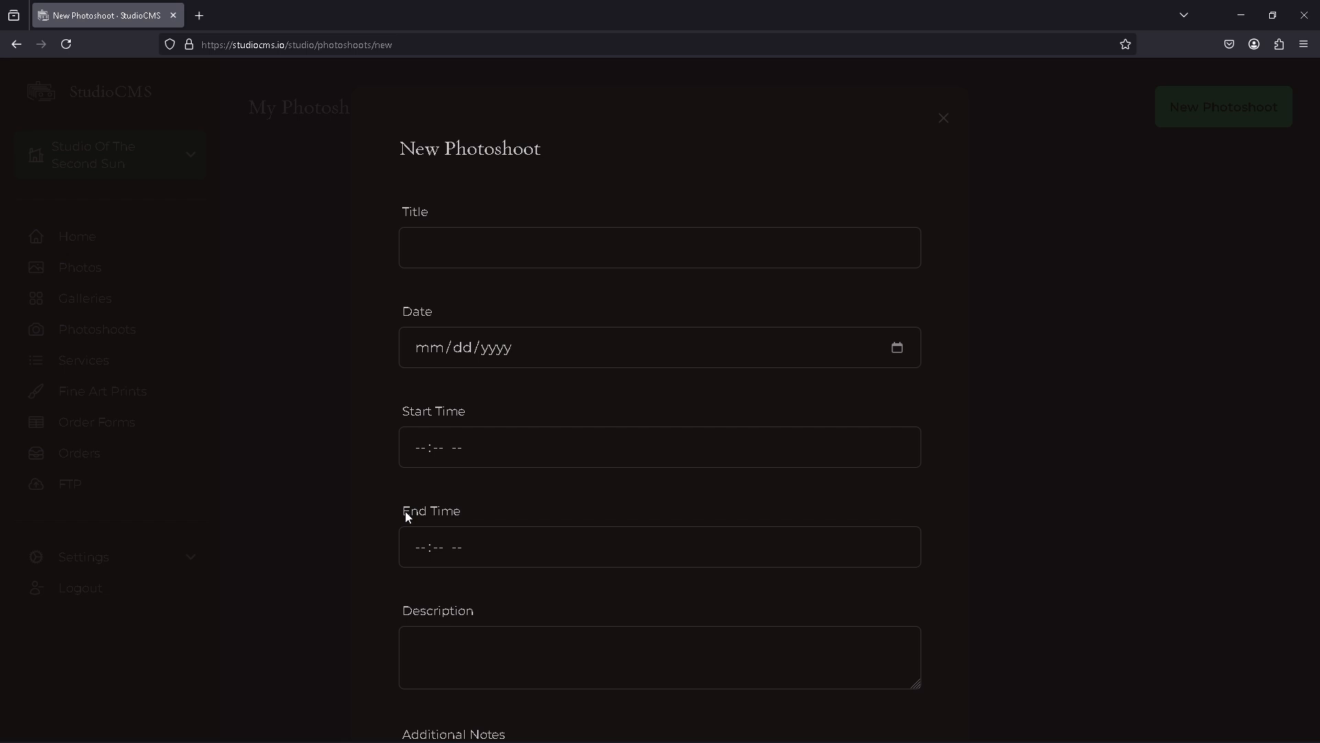
{"action": "left_click", "coordinate": [897, 348]}
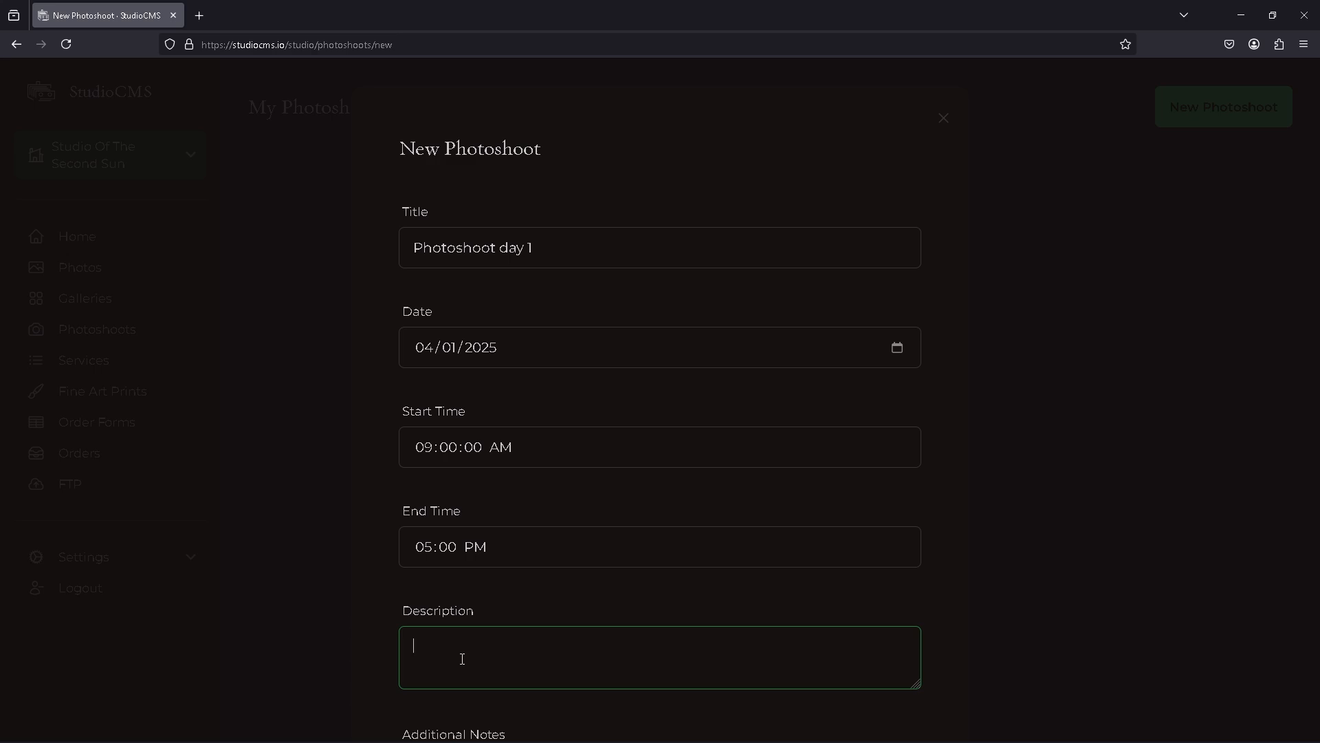
{"action": "scroll", "coordinate": [462, 652], "scroll_direction": "down", "scroll_amount": 6}
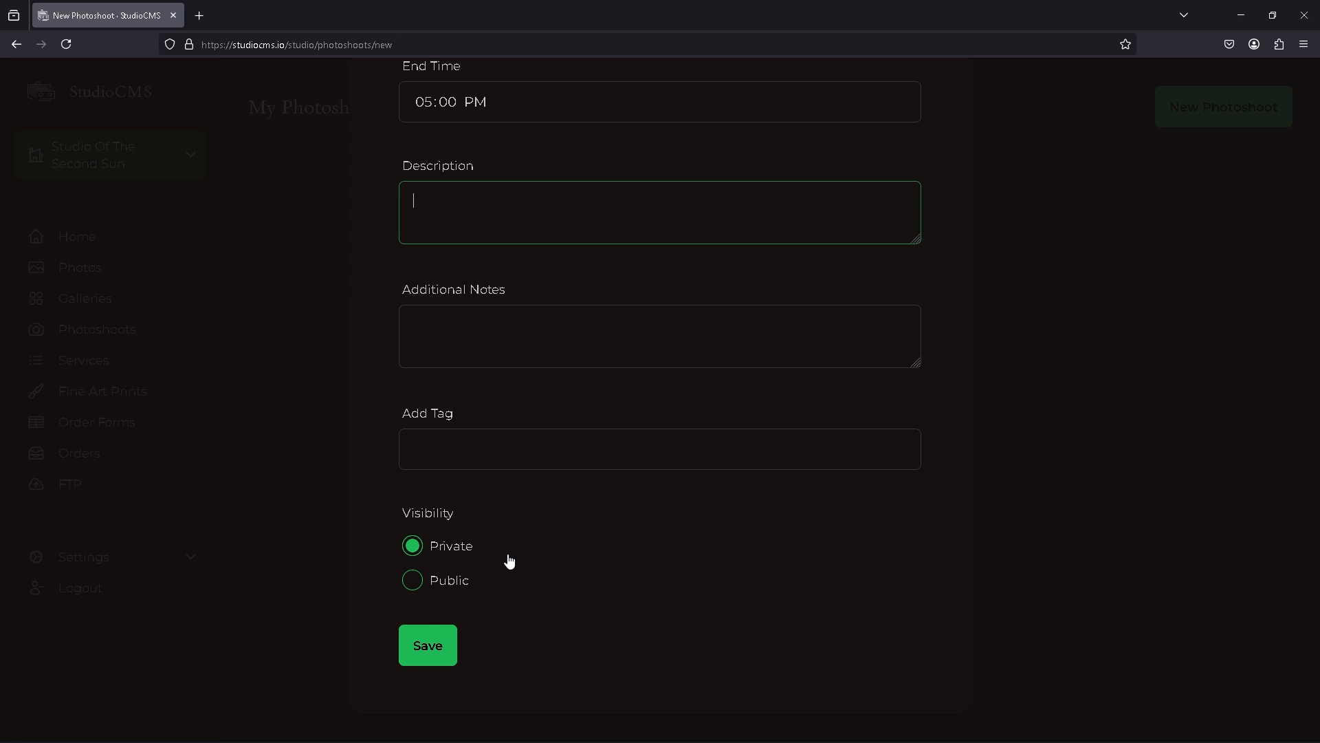
{"action": "left_click", "coordinate": [443, 645]}
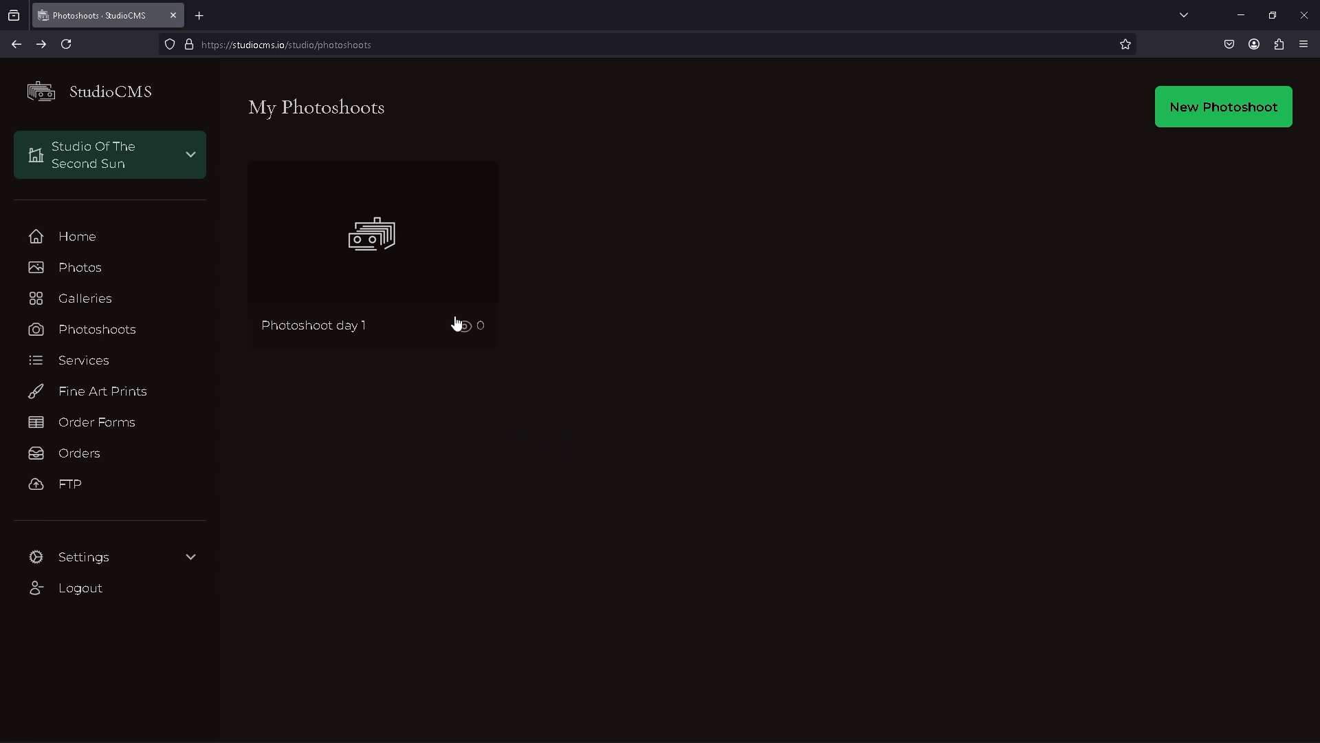
Step: Open the photoshoot's share options and generate a view-only sharable link with descriptive name 'Photoshoot'
{"action": "left_click", "coordinate": [447, 296]}
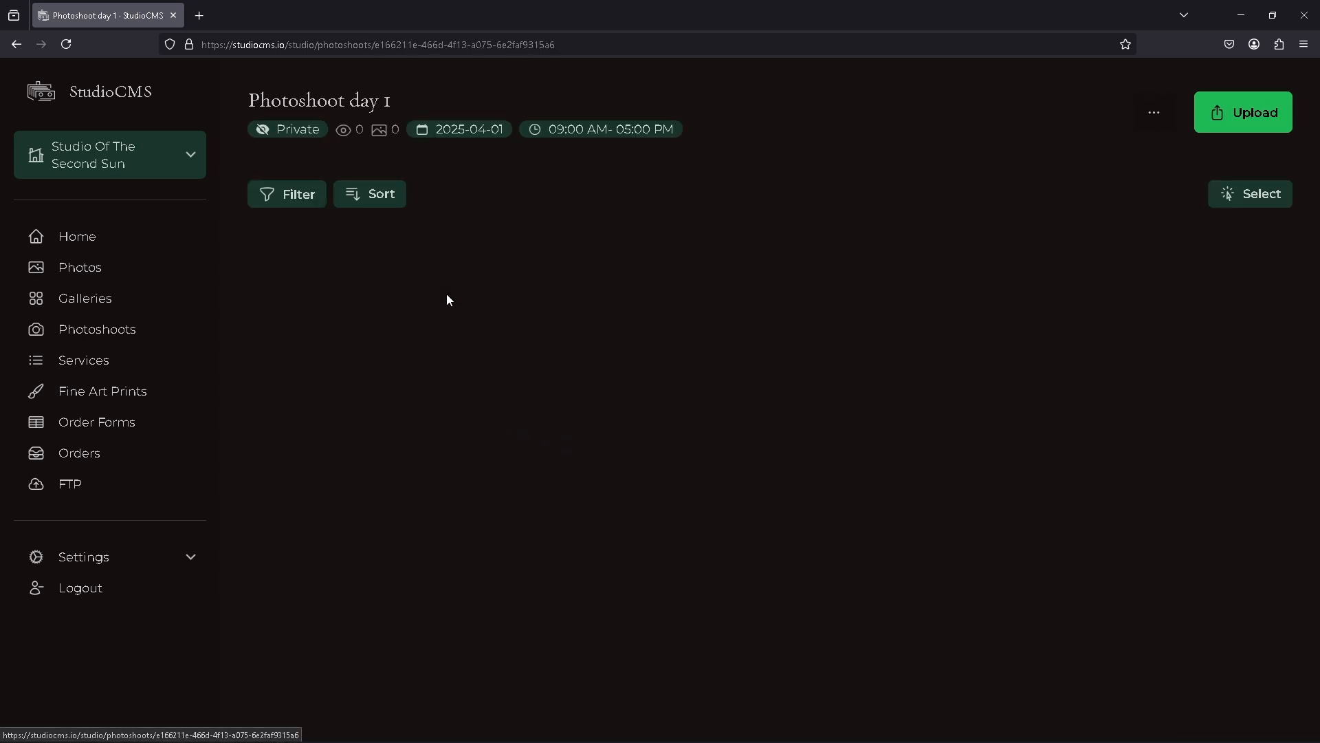
{"action": "left_click", "coordinate": [1154, 118]}
{"action": "left_click", "coordinate": [1097, 200]}
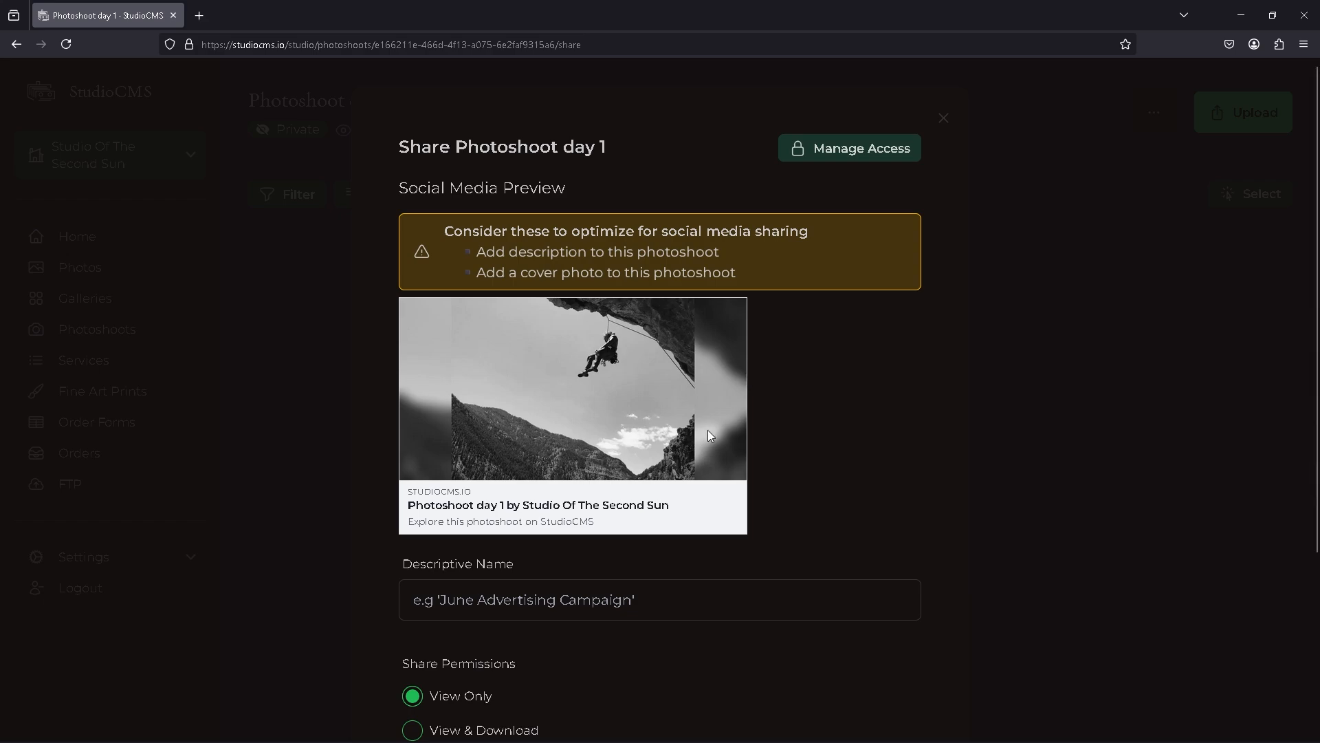
{"action": "scroll", "coordinate": [661, 475], "scroll_direction": "down", "scroll_amount": 3}
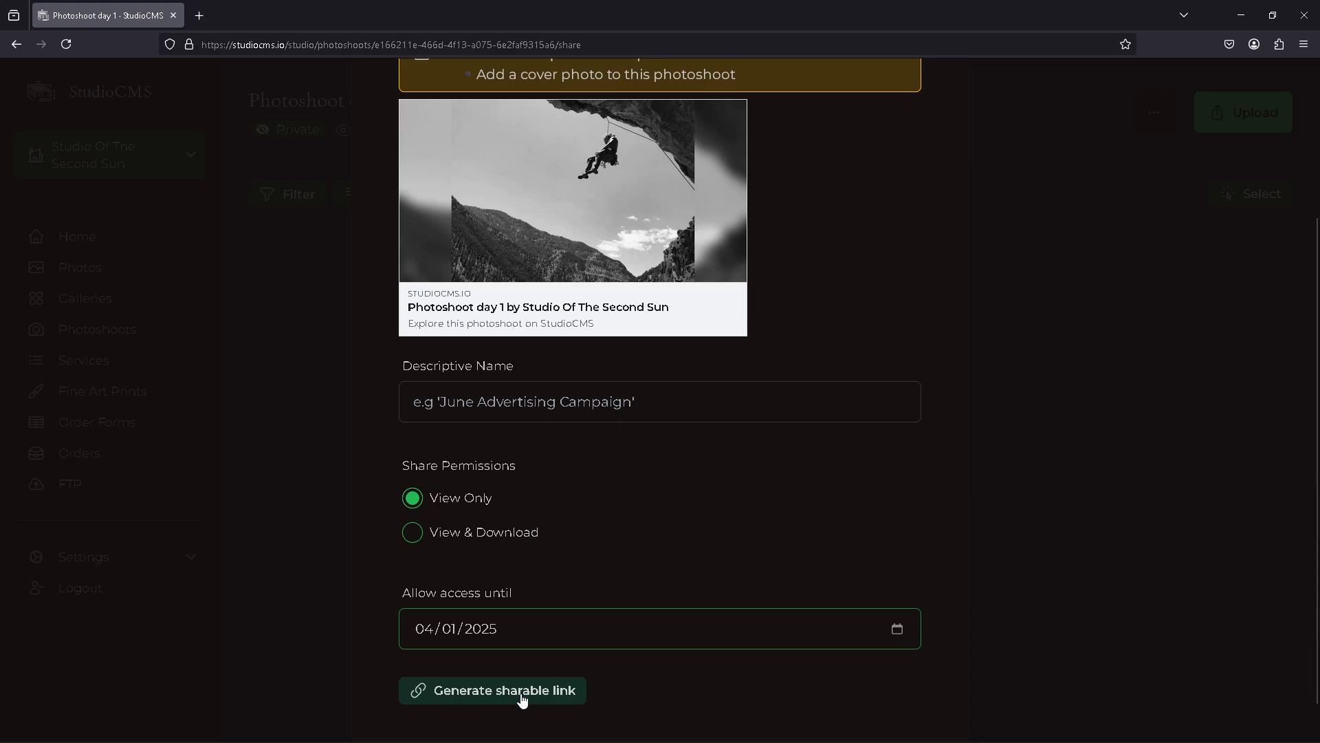
{"action": "left_click", "coordinate": [523, 402]}
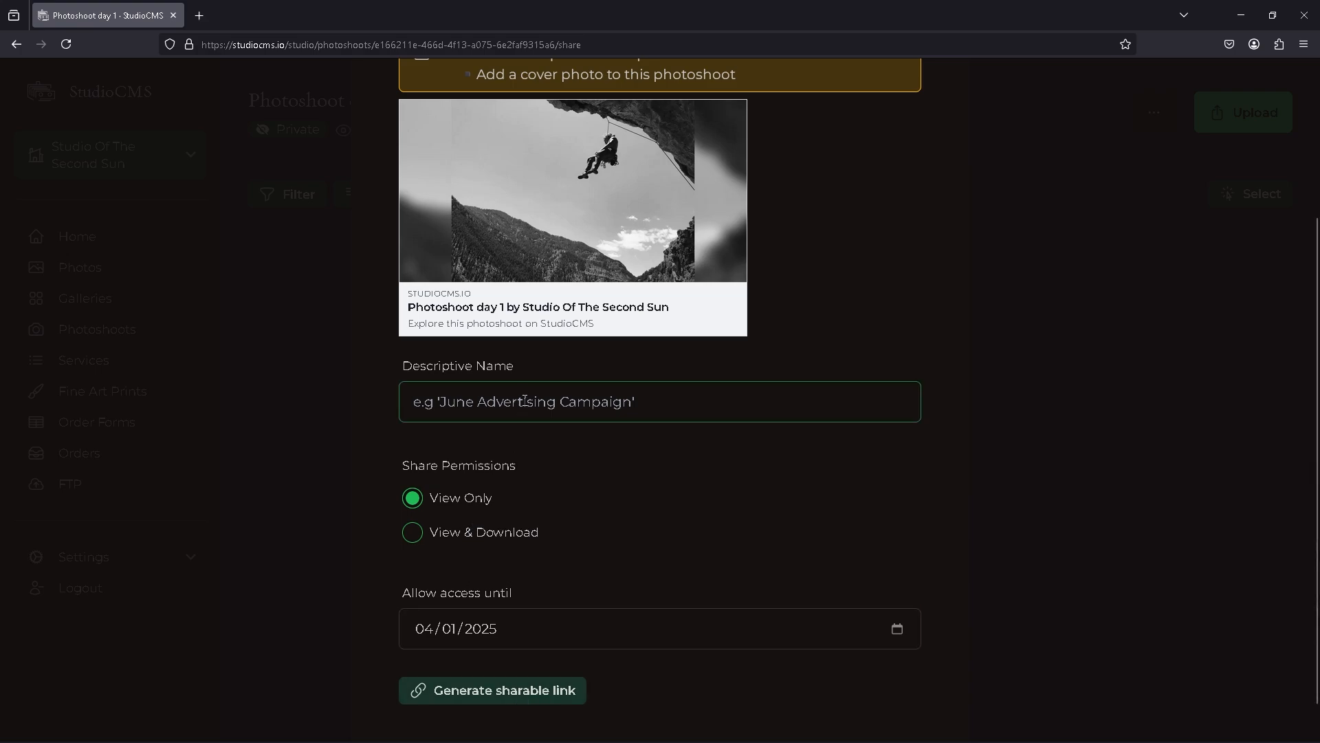
{"action": "type", "text": "Photoshoot"}
{"action": "left_click", "coordinate": [506, 699]}
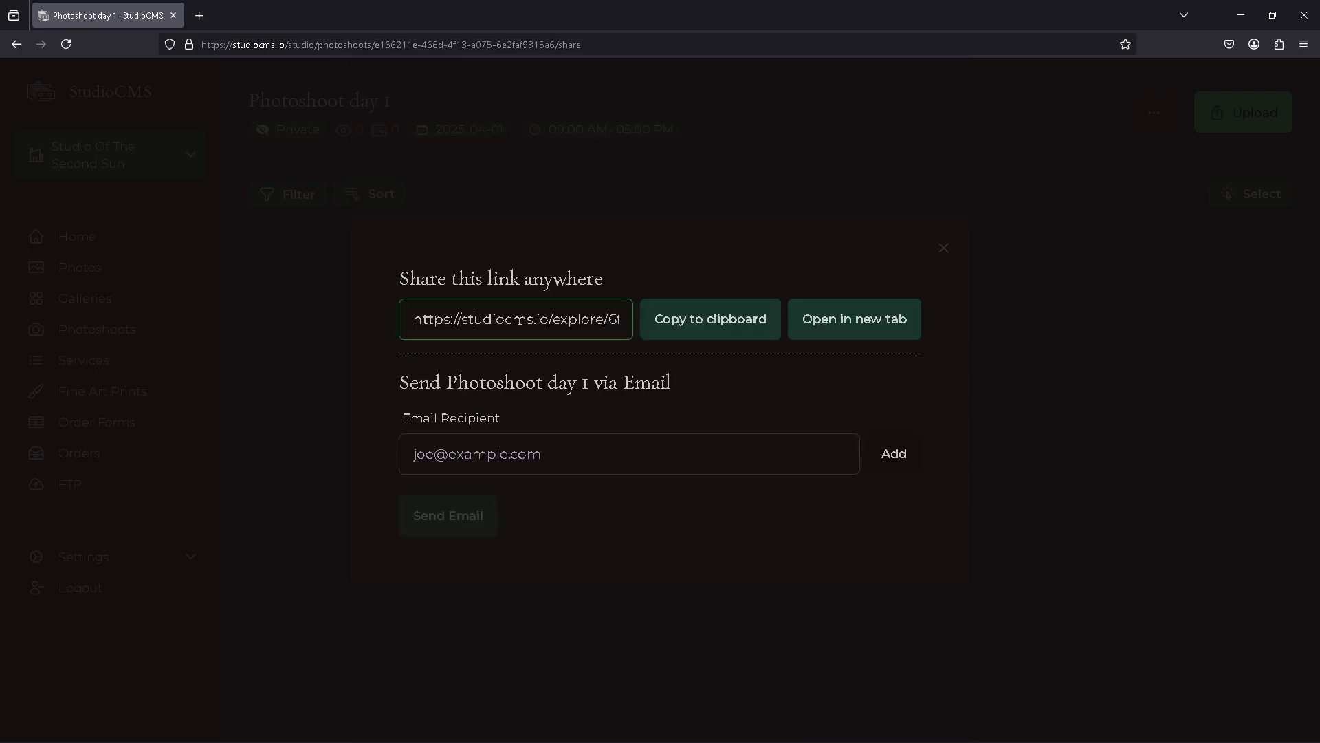
Step: Copy the generated share link, open it in a new tab, and return to the studio tab
{"action": "left_click_drag", "start_coordinate": [513, 319], "coordinate": [433, 304]}
{"action": "left_click", "coordinate": [687, 324]}
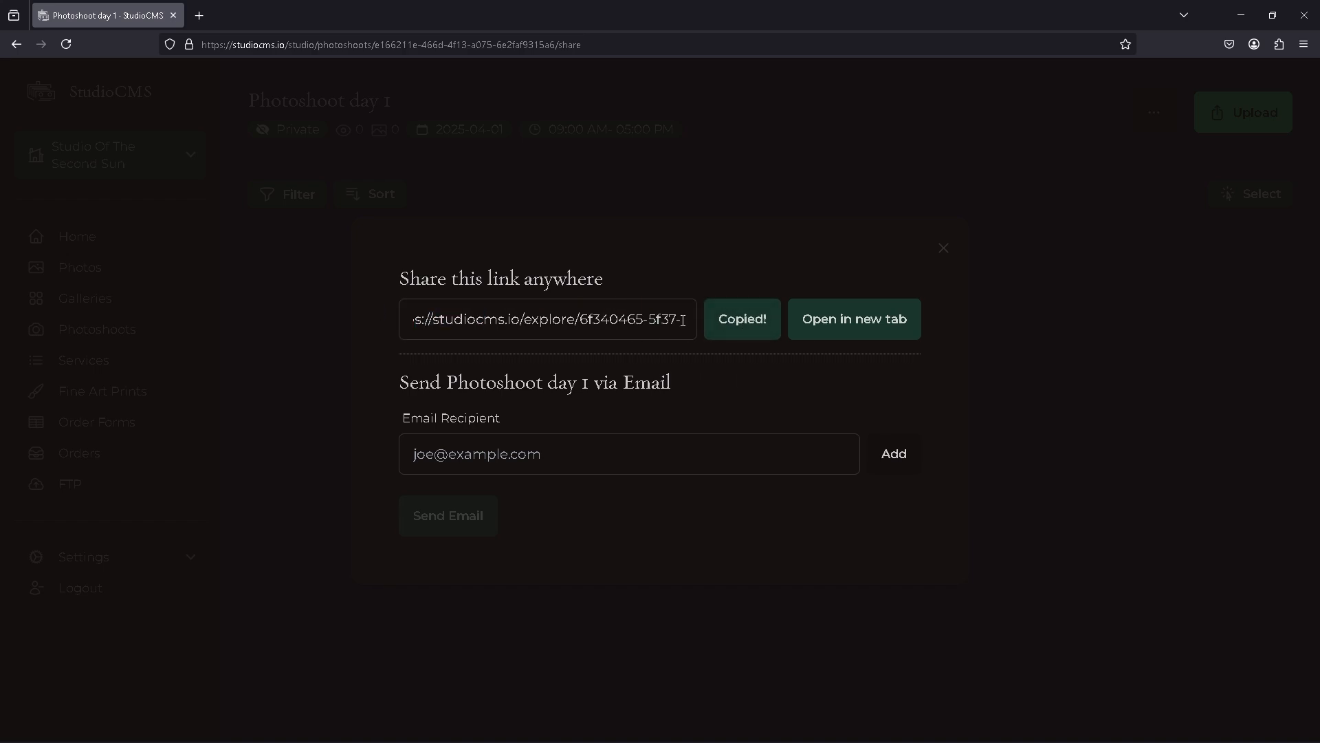
{"action": "left_click", "coordinate": [819, 323]}
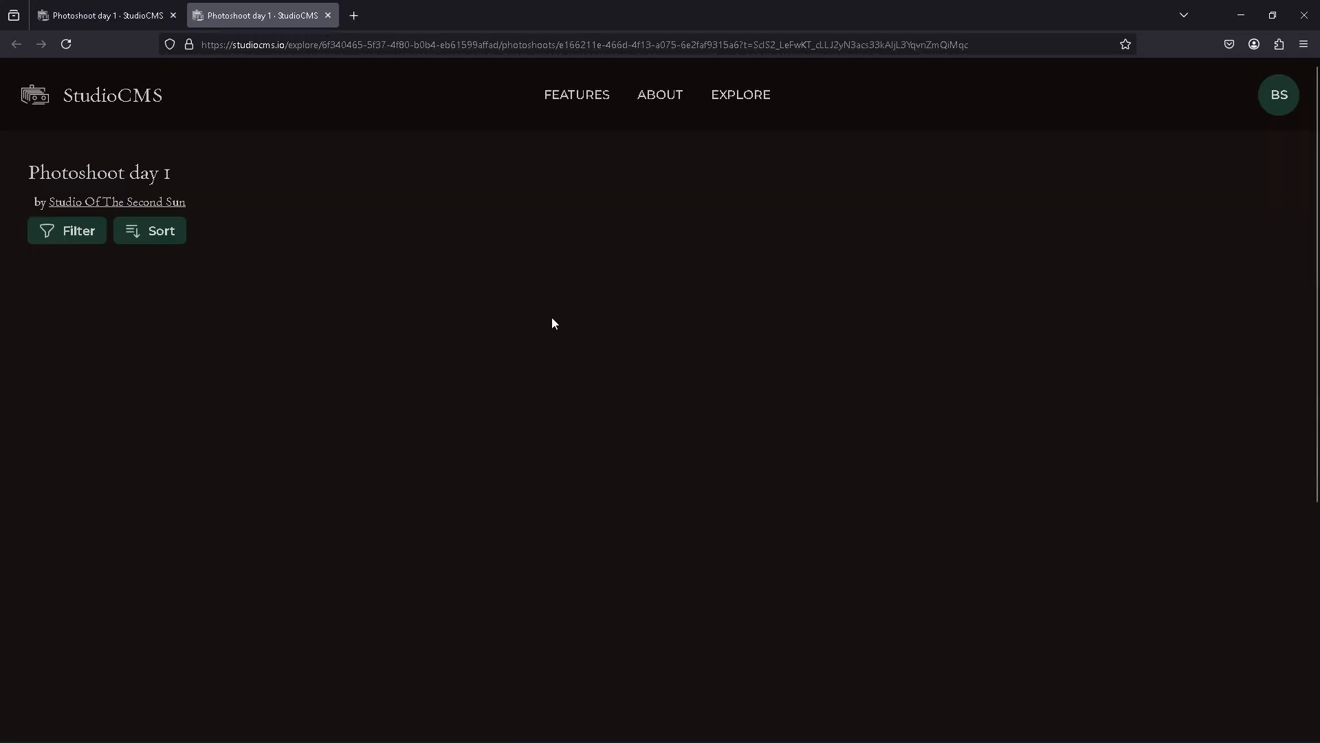
{"action": "left_click", "coordinate": [117, 16]}
Step: Add two recipient e-mail addresses and send the photoshoot link by email
{"action": "left_click", "coordinate": [509, 461]}
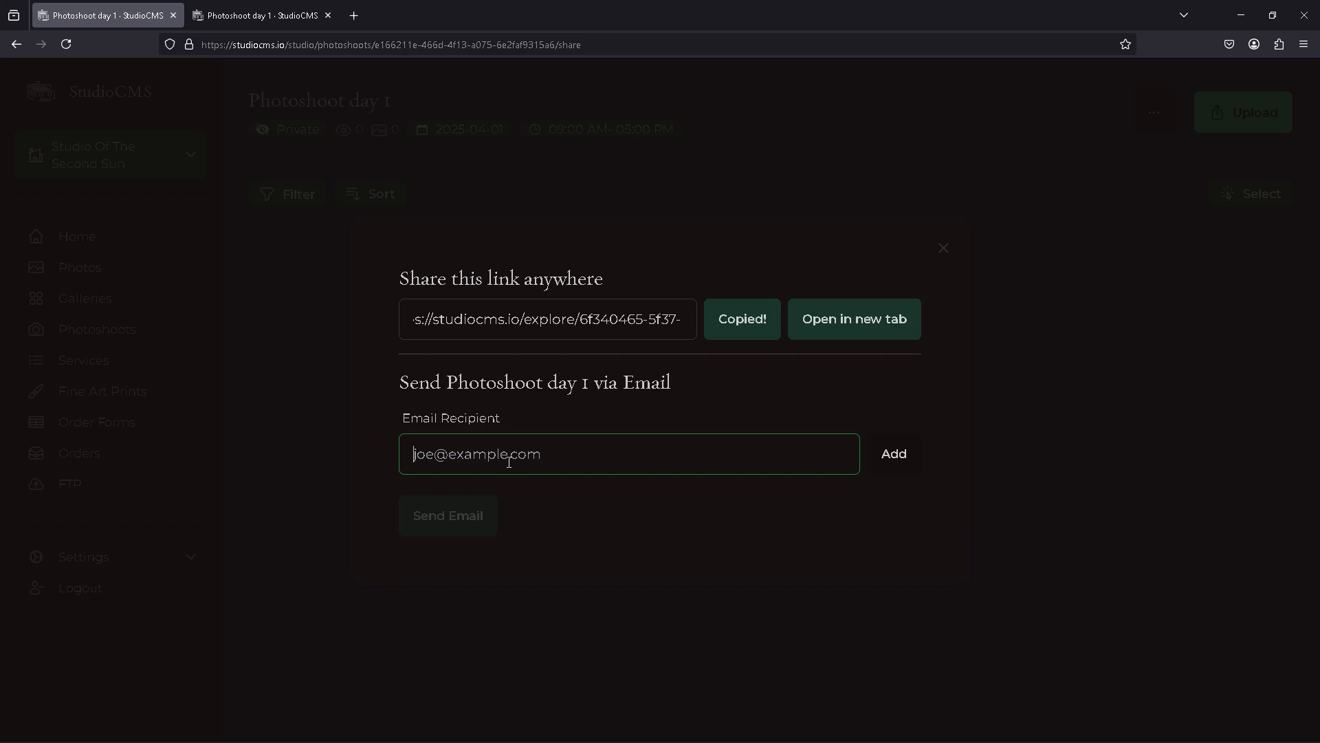
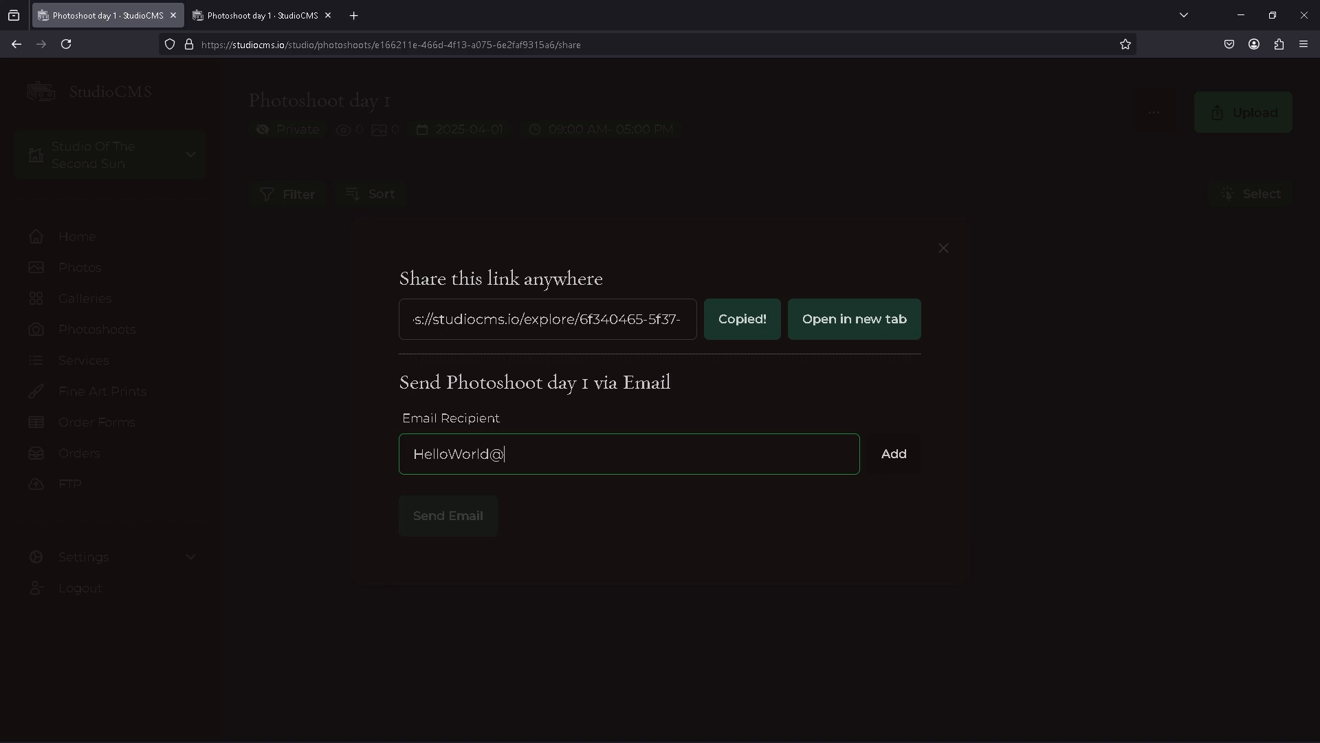
{"action": "key", "text": "Return"}
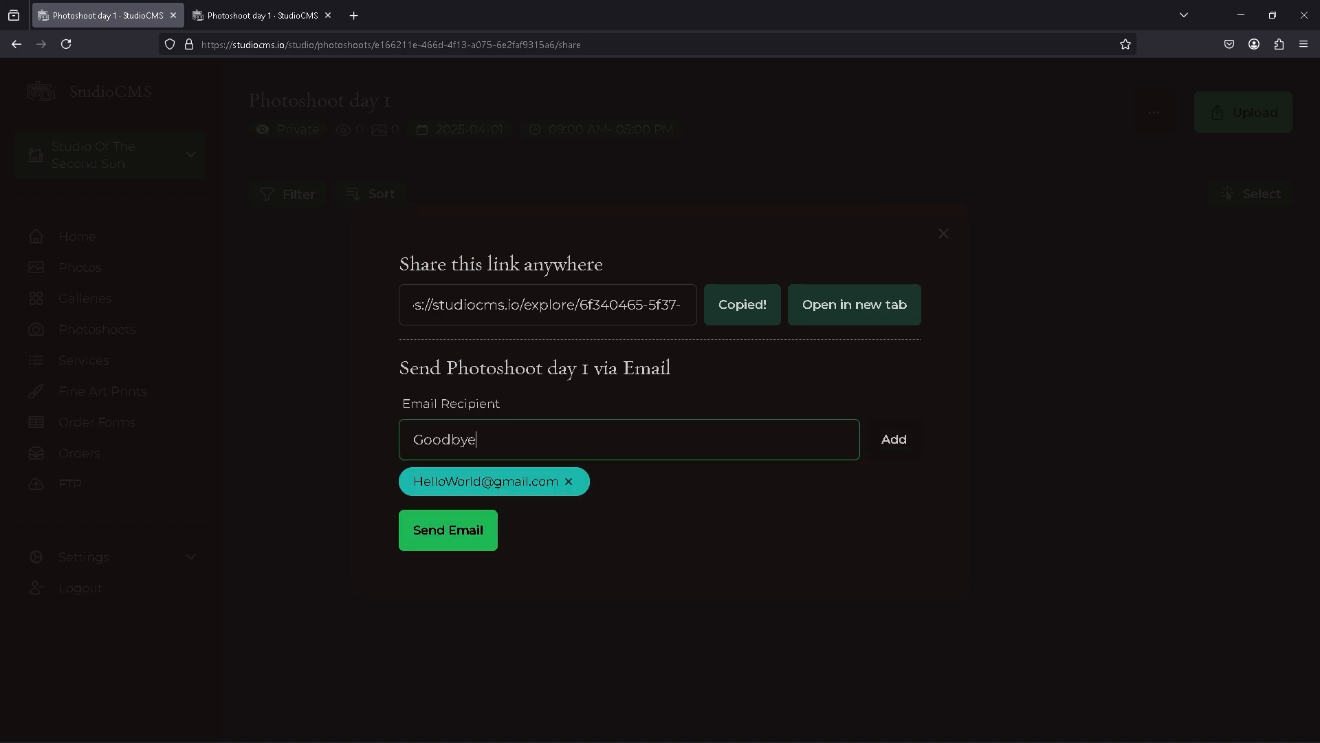
{"action": "key", "text": "Return"}
{"action": "left_click", "coordinate": [639, 651]}
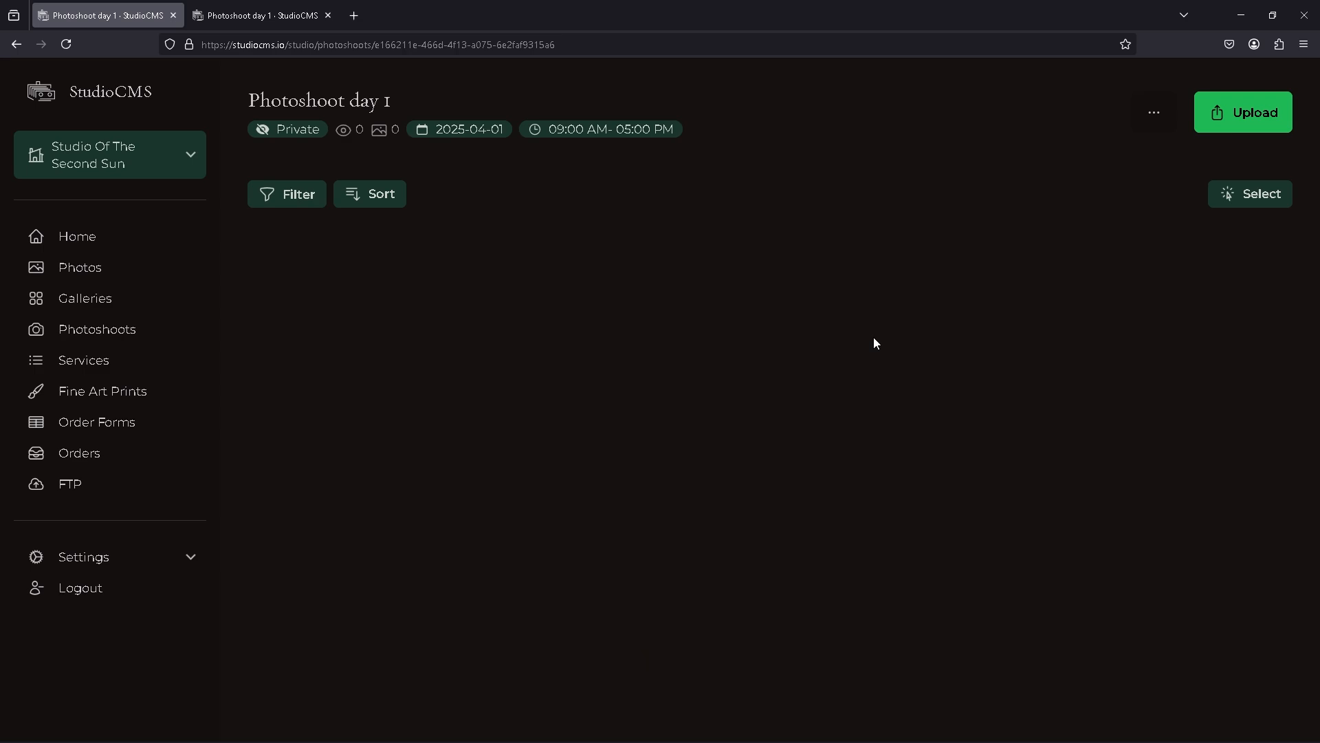
Step: Upload the photo portrait-20 from the Camera Roll folder to the photoshoot and go back to it
{"action": "left_click", "coordinate": [1237, 129]}
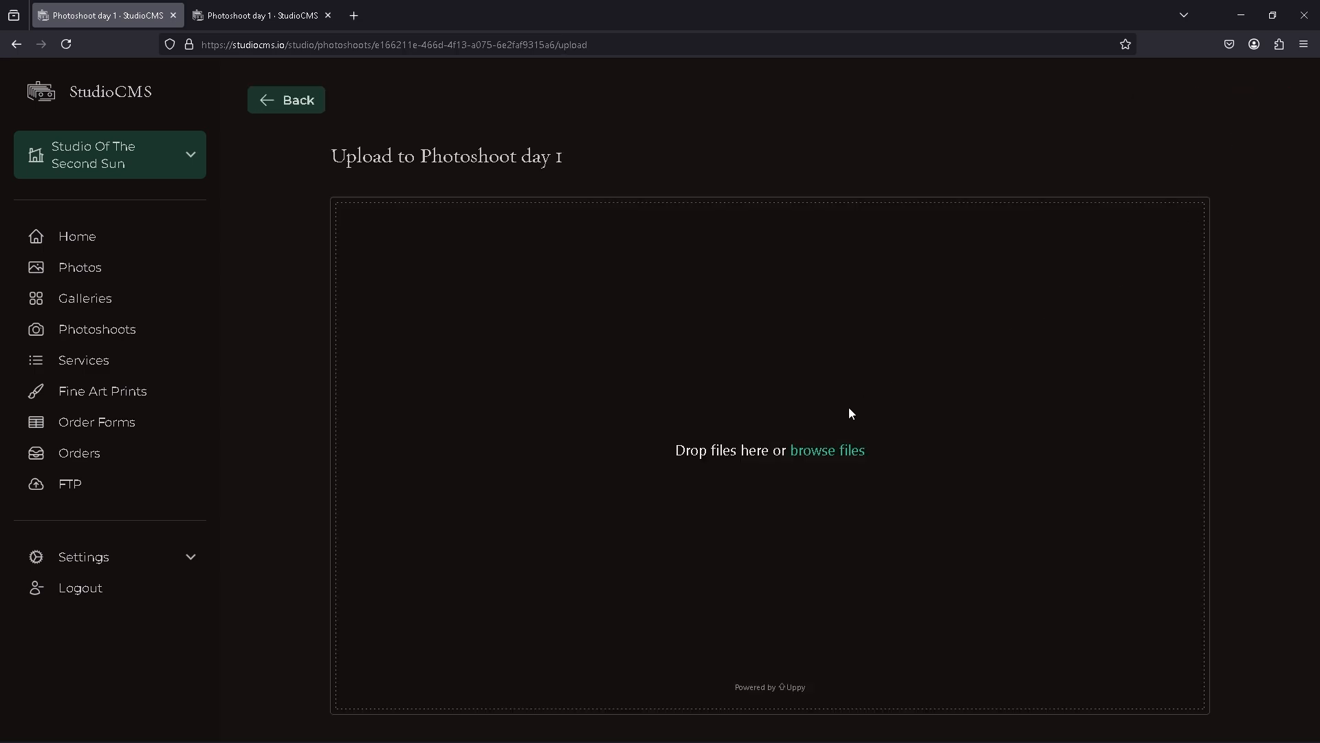
{"action": "left_click", "coordinate": [825, 451]}
{"action": "left_click", "coordinate": [161, 123]}
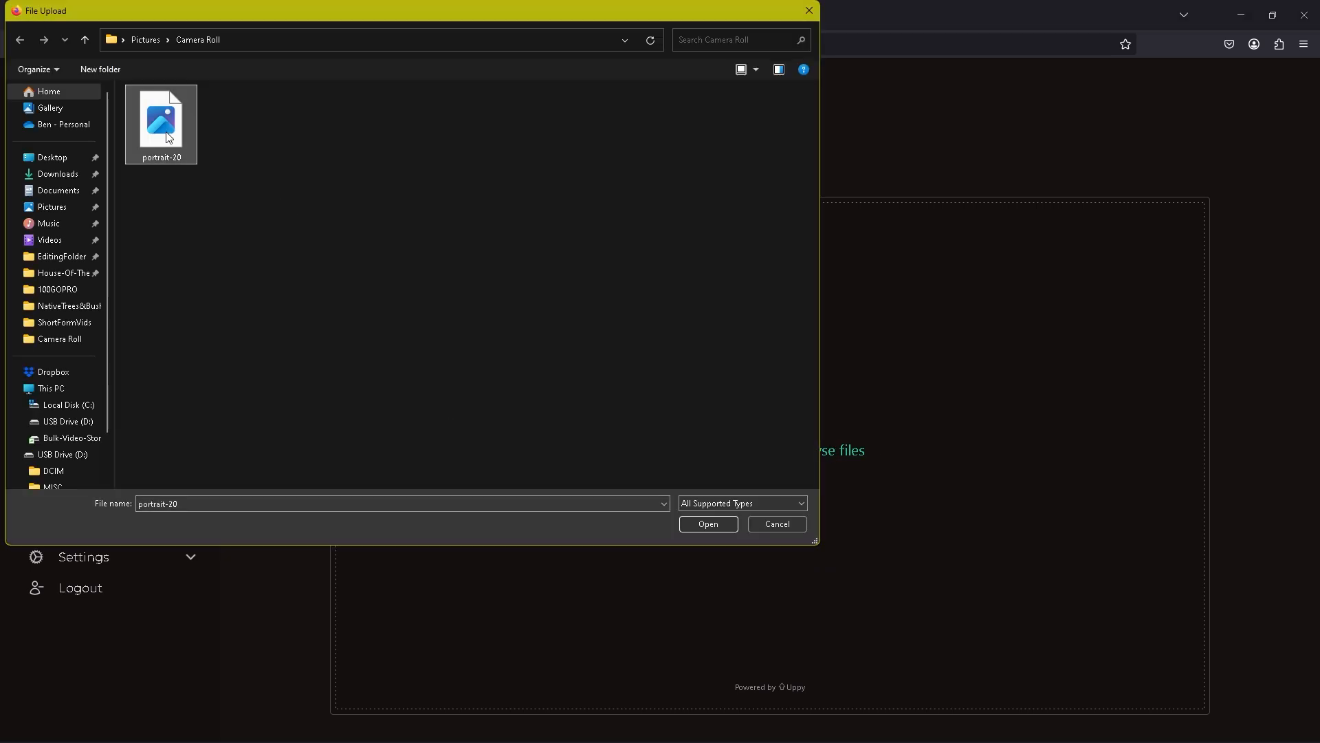
{"action": "left_click", "coordinate": [715, 526]}
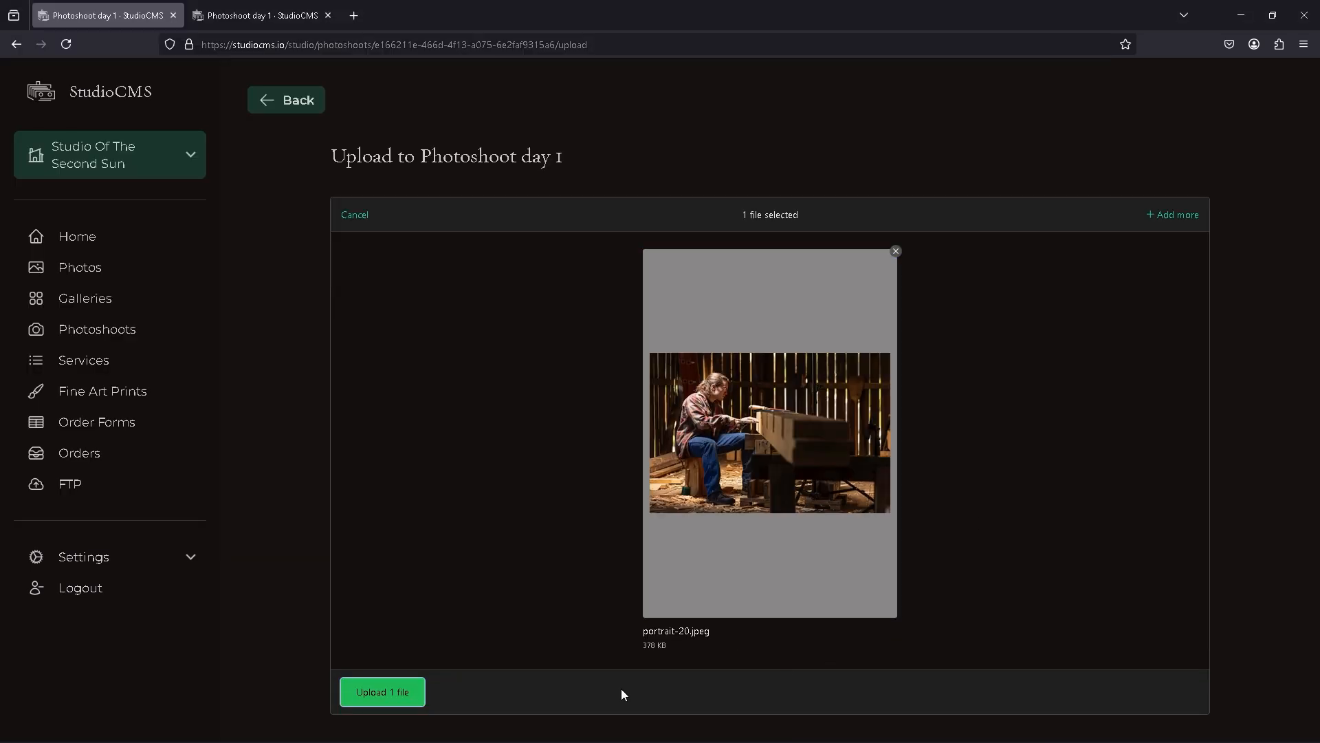
{"action": "left_click", "coordinate": [419, 698]}
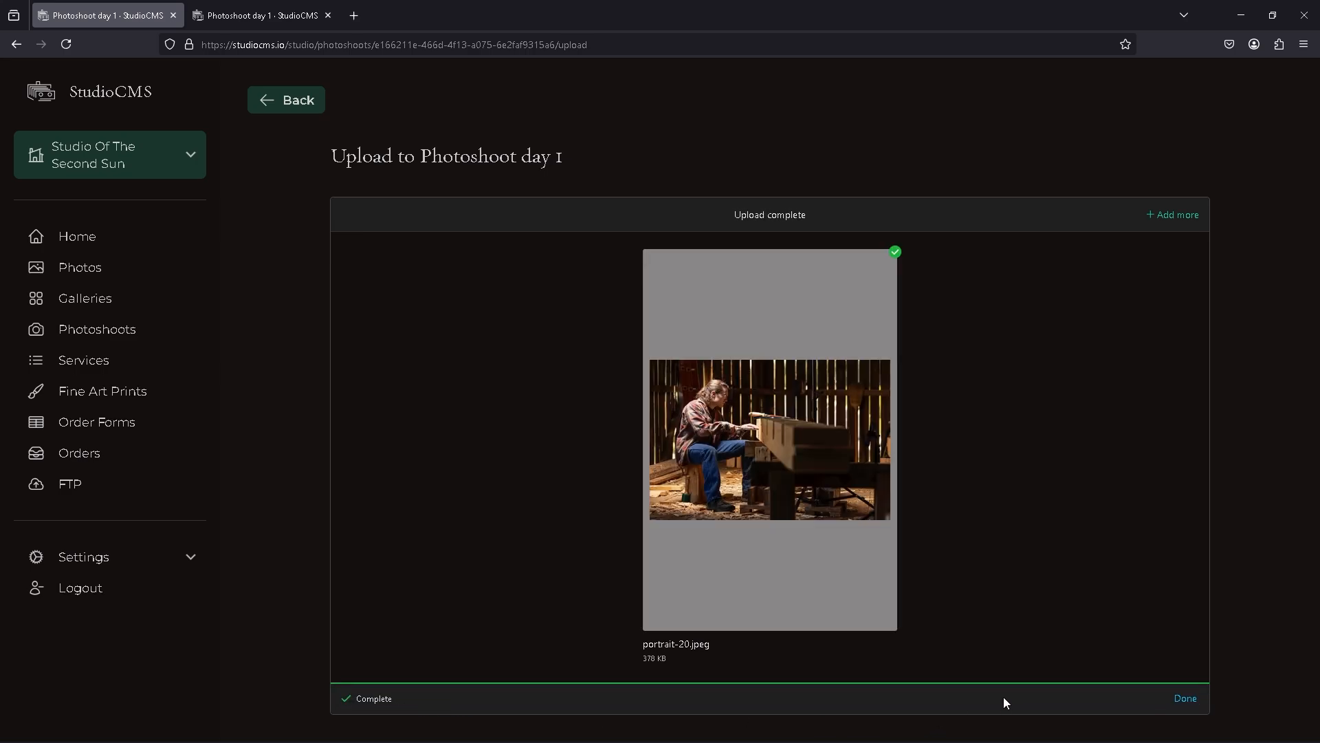
{"action": "left_click", "coordinate": [1178, 703]}
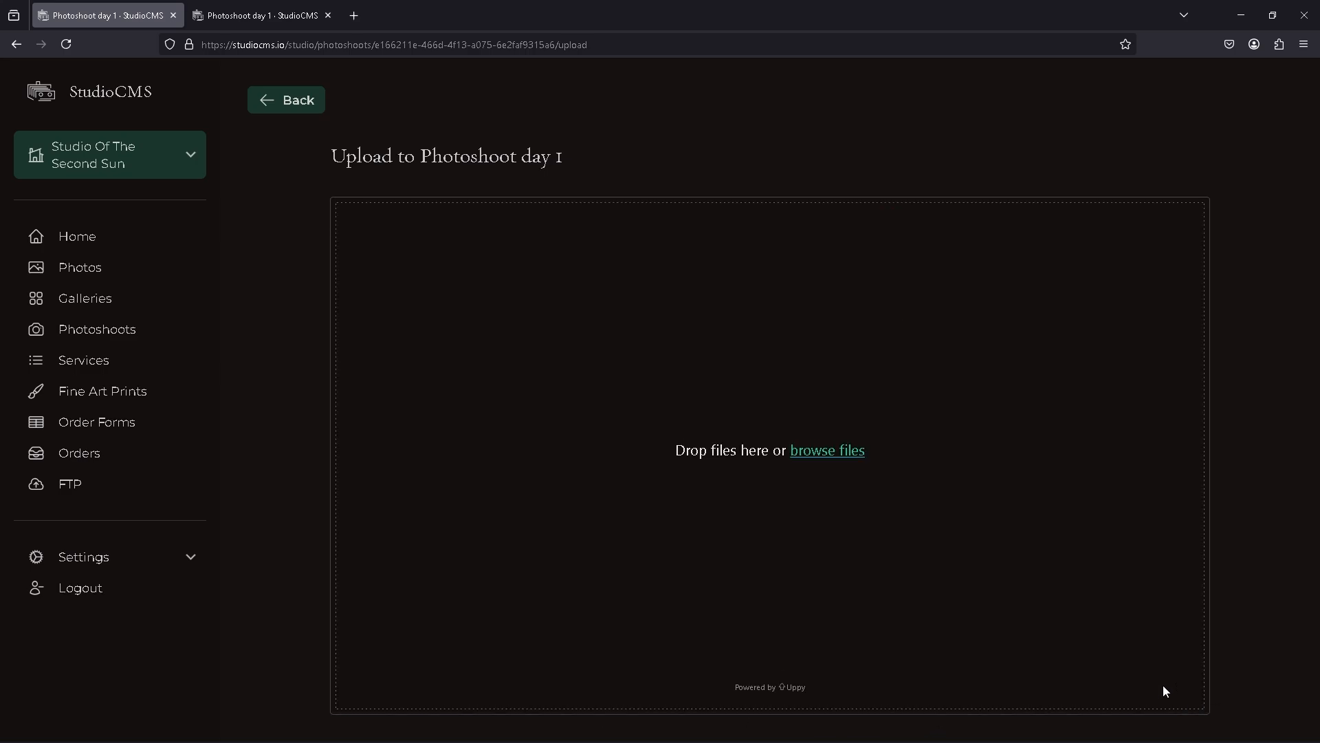
{"action": "left_click", "coordinate": [267, 104]}
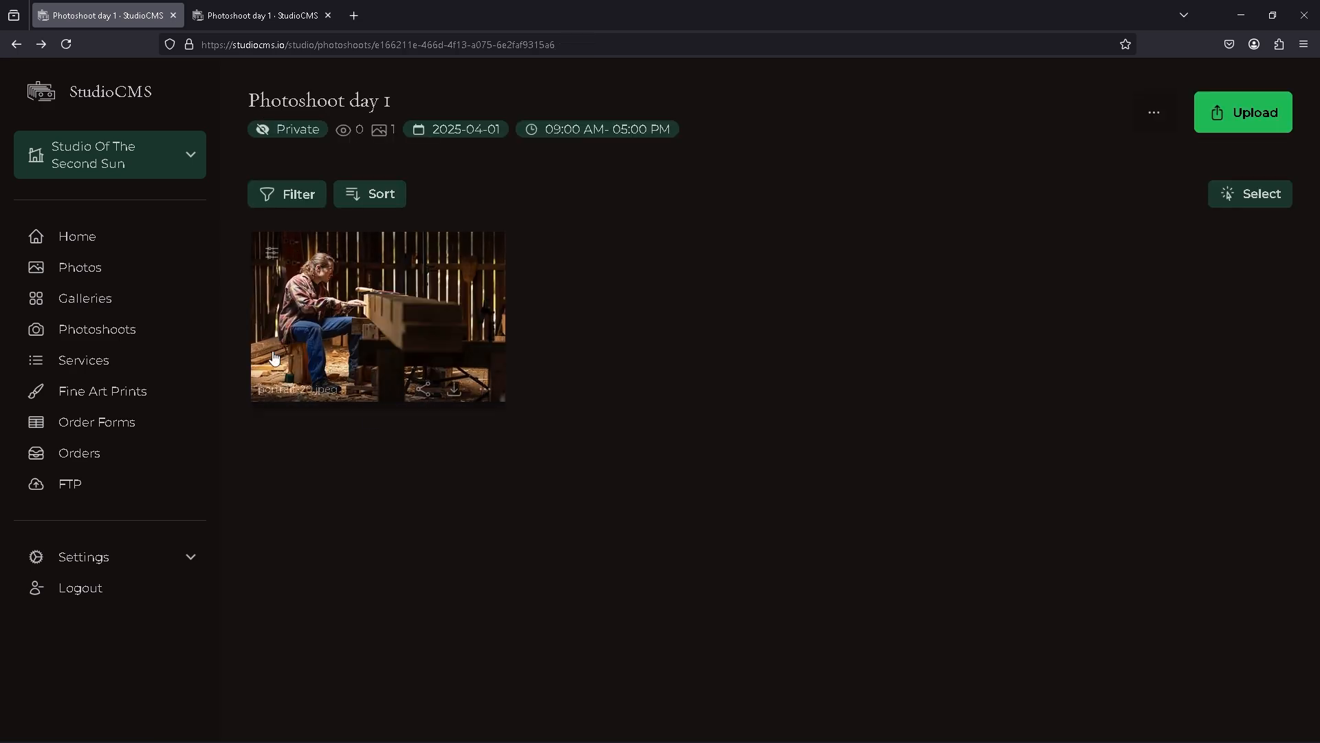
Step: Reload the shared-link tab to check the uploaded photo appears publicly
{"action": "left_click", "coordinate": [270, 15]}
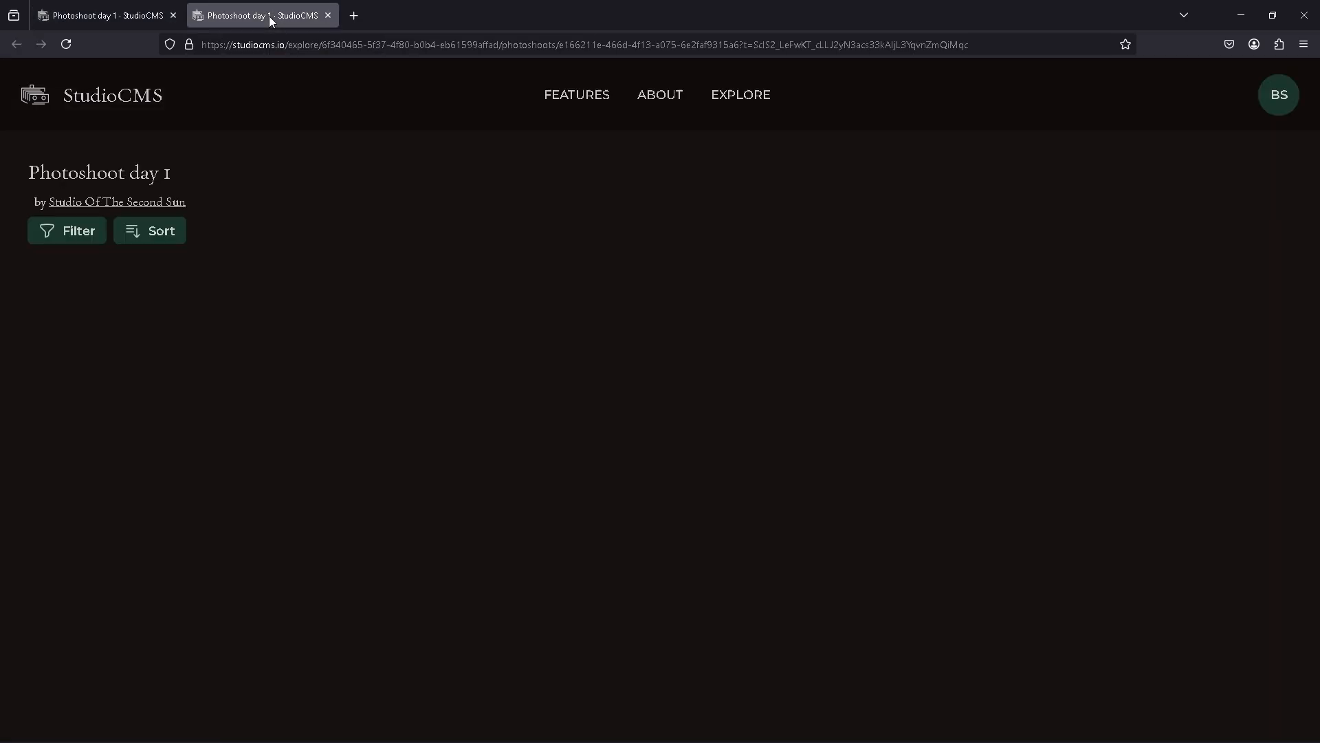
{"action": "left_click", "coordinate": [66, 44]}
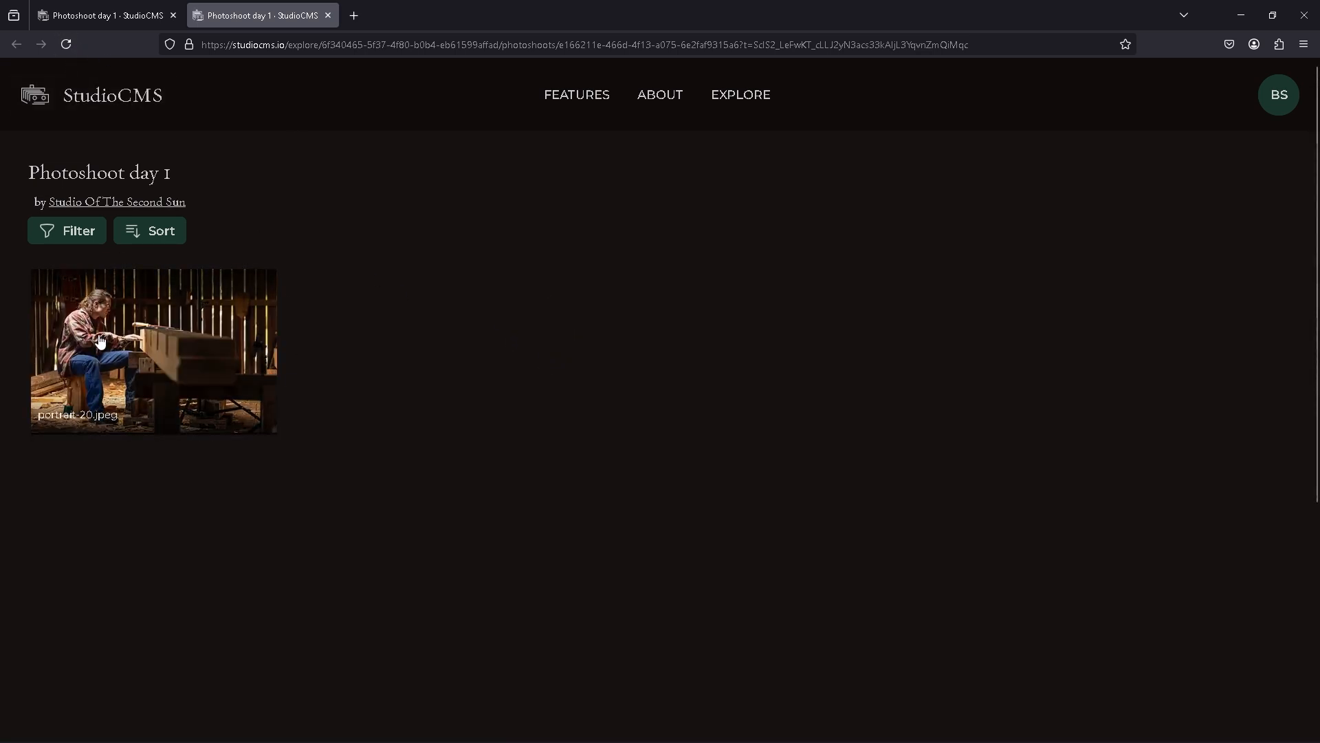
{"action": "left_click", "coordinate": [131, 20]}
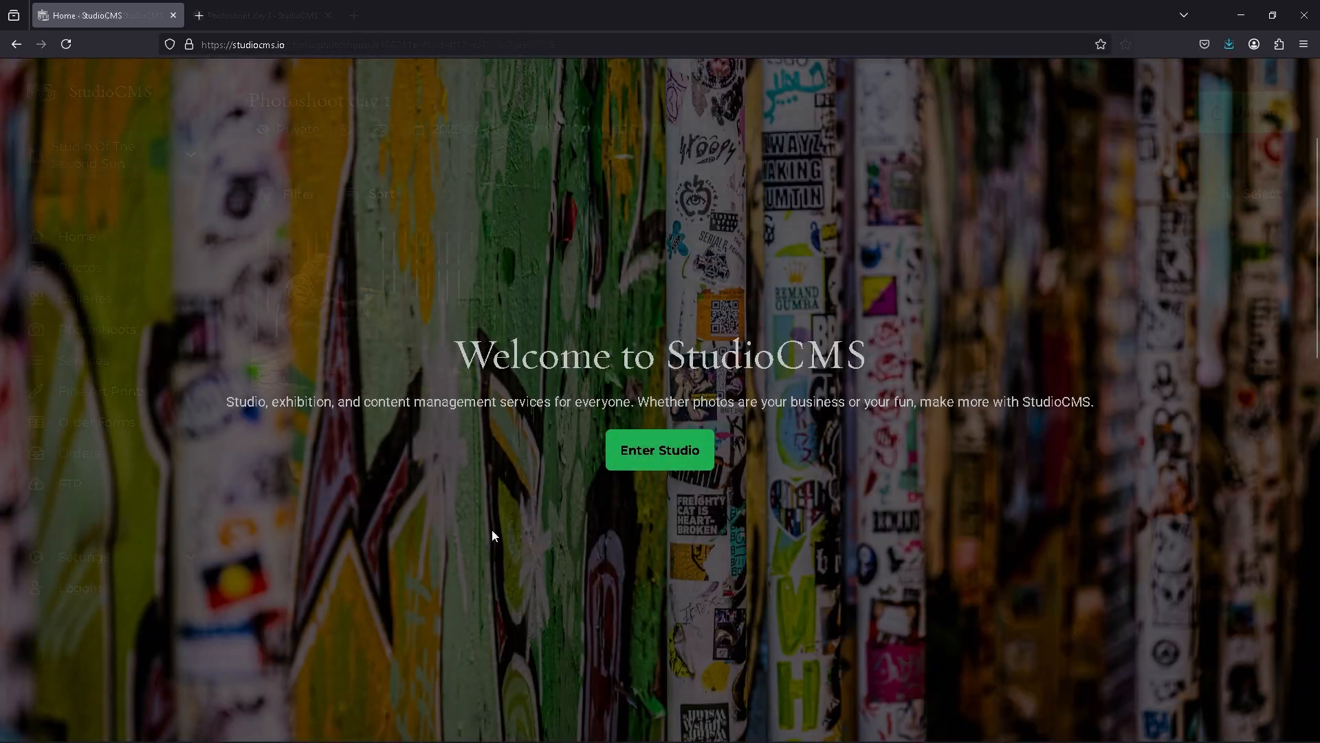
Step: Open the Knowledge Center from the home page footer and read the 'How to use FTP with StudioCMS' article
{"action": "scroll", "coordinate": [492, 529], "scroll_direction": "down", "scroll_amount": 8}
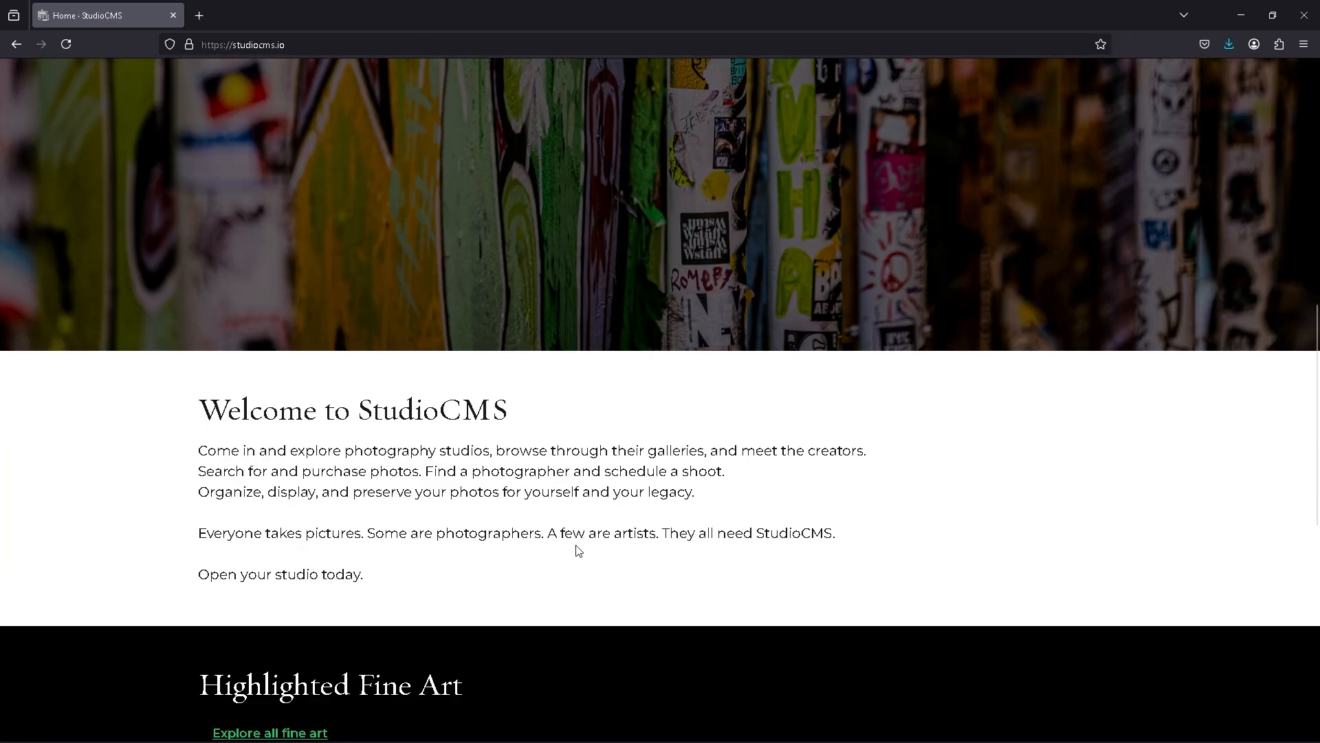
{"action": "scroll", "coordinate": [578, 550], "scroll_direction": "down", "scroll_amount": 9}
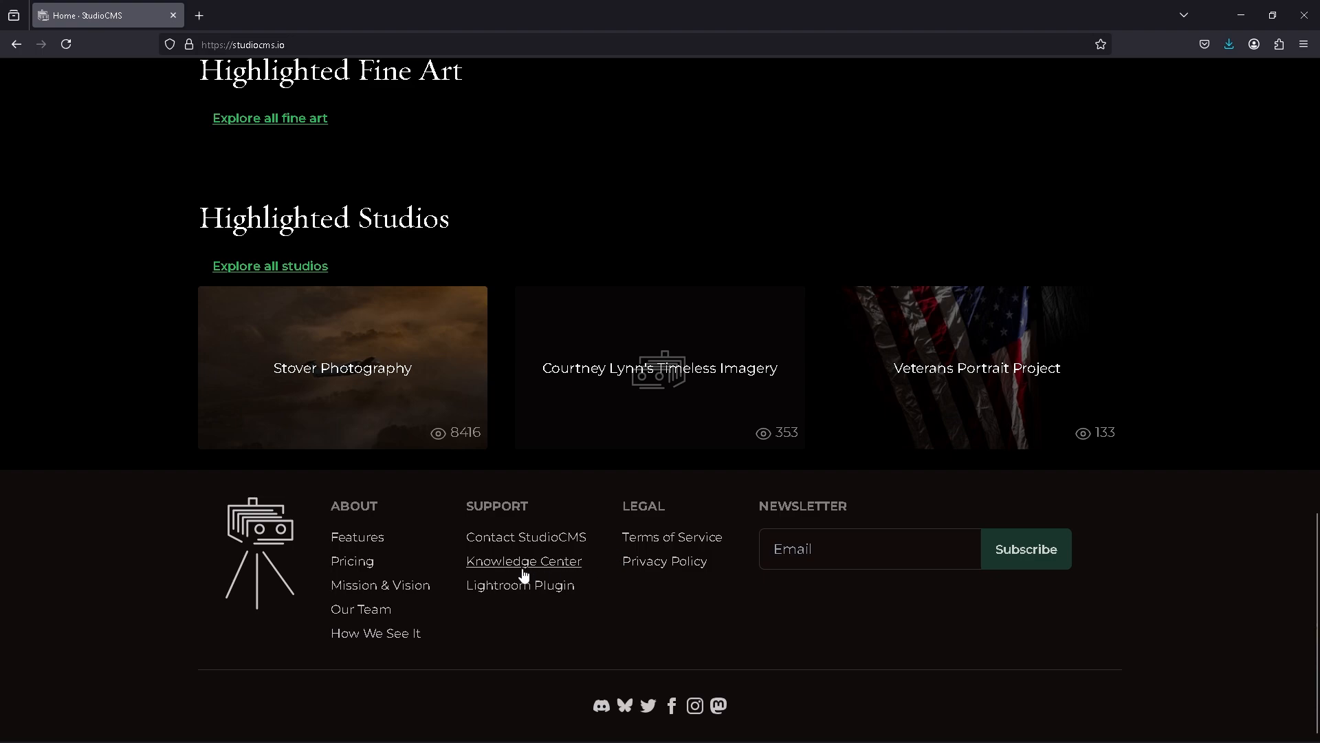
{"action": "left_click", "coordinate": [500, 568]}
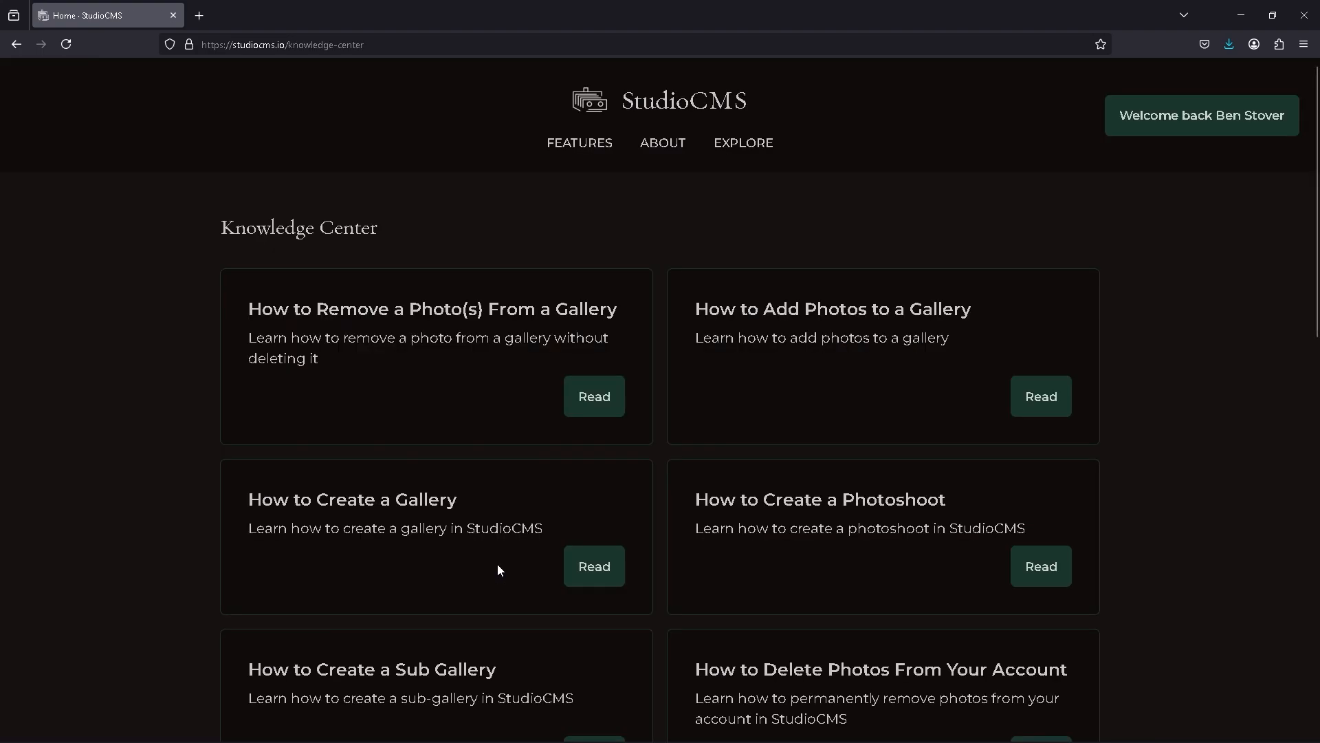
{"action": "scroll", "coordinate": [498, 563], "scroll_direction": "down", "scroll_amount": 5}
{"action": "scroll", "coordinate": [498, 564], "scroll_direction": "down", "scroll_amount": 3}
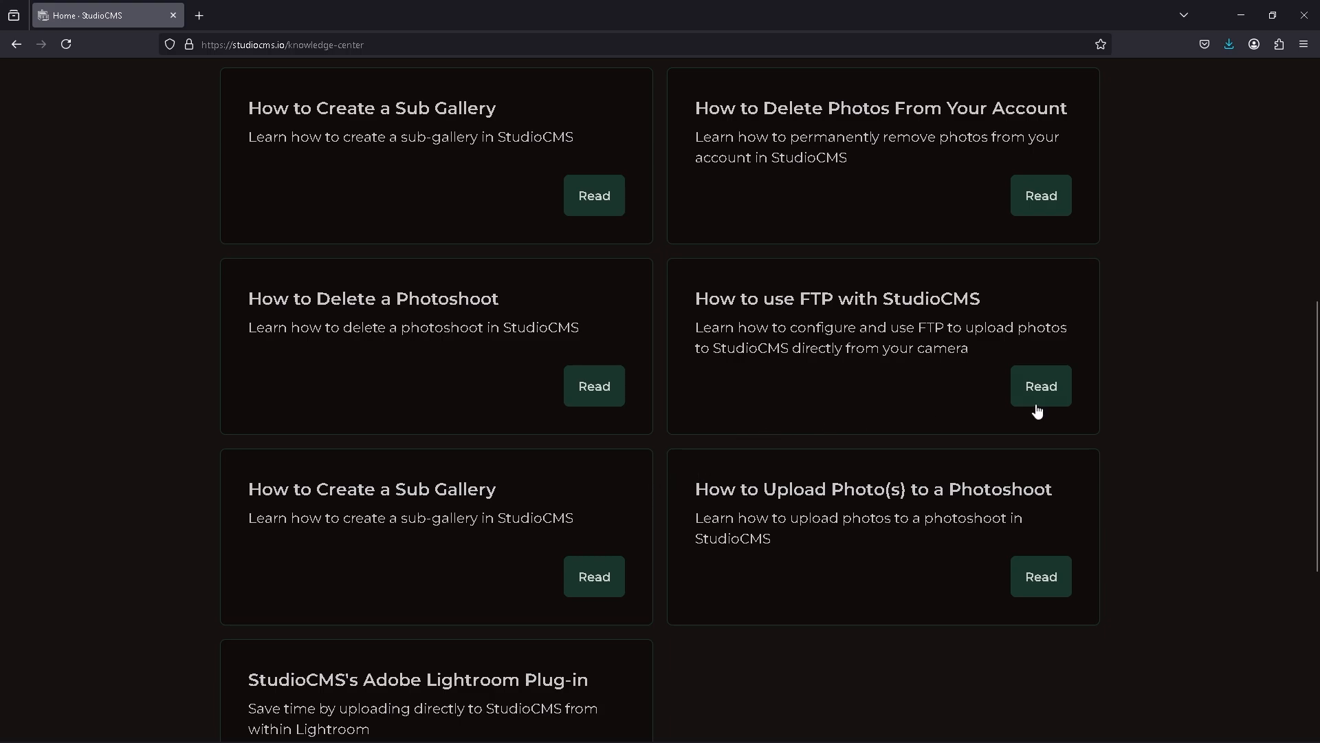
{"action": "left_click", "coordinate": [1059, 394]}
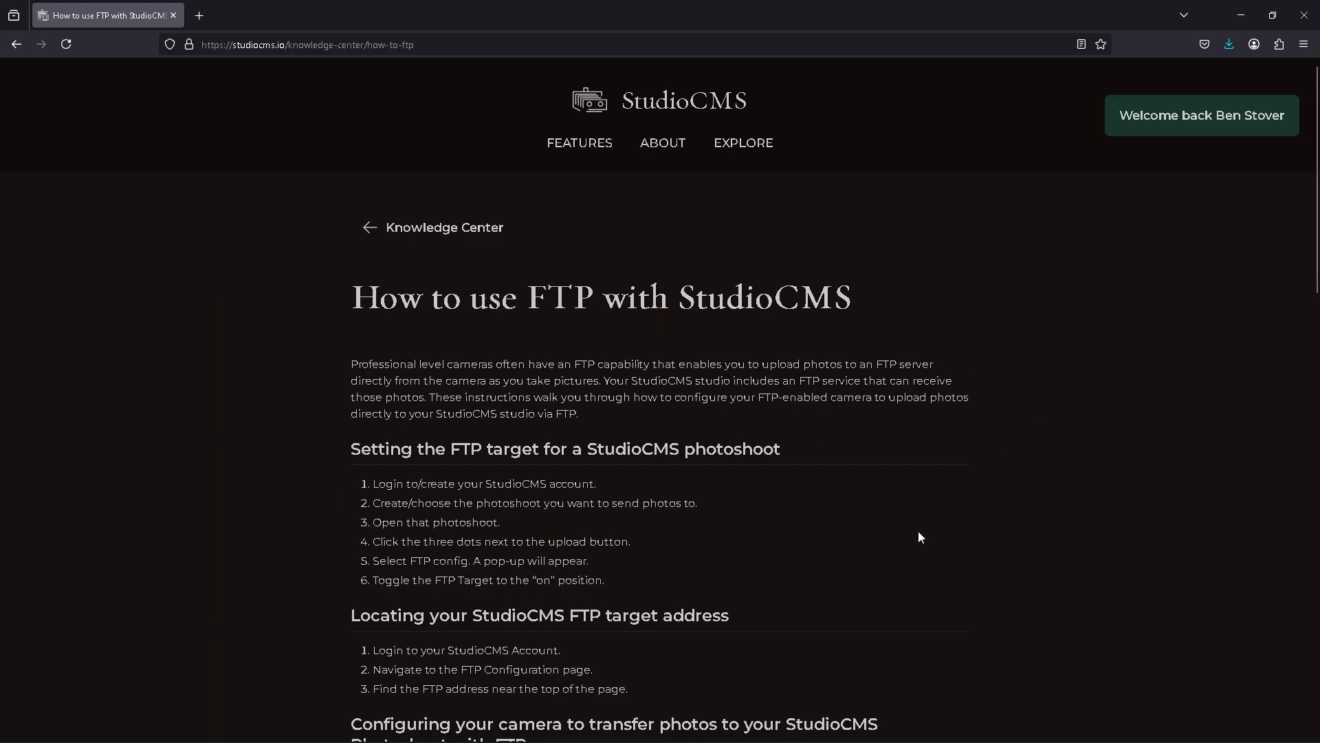
{"action": "scroll", "coordinate": [919, 530], "scroll_direction": "down", "scroll_amount": 5}
{"action": "scroll", "coordinate": [924, 538], "scroll_direction": "down", "scroll_amount": 1}
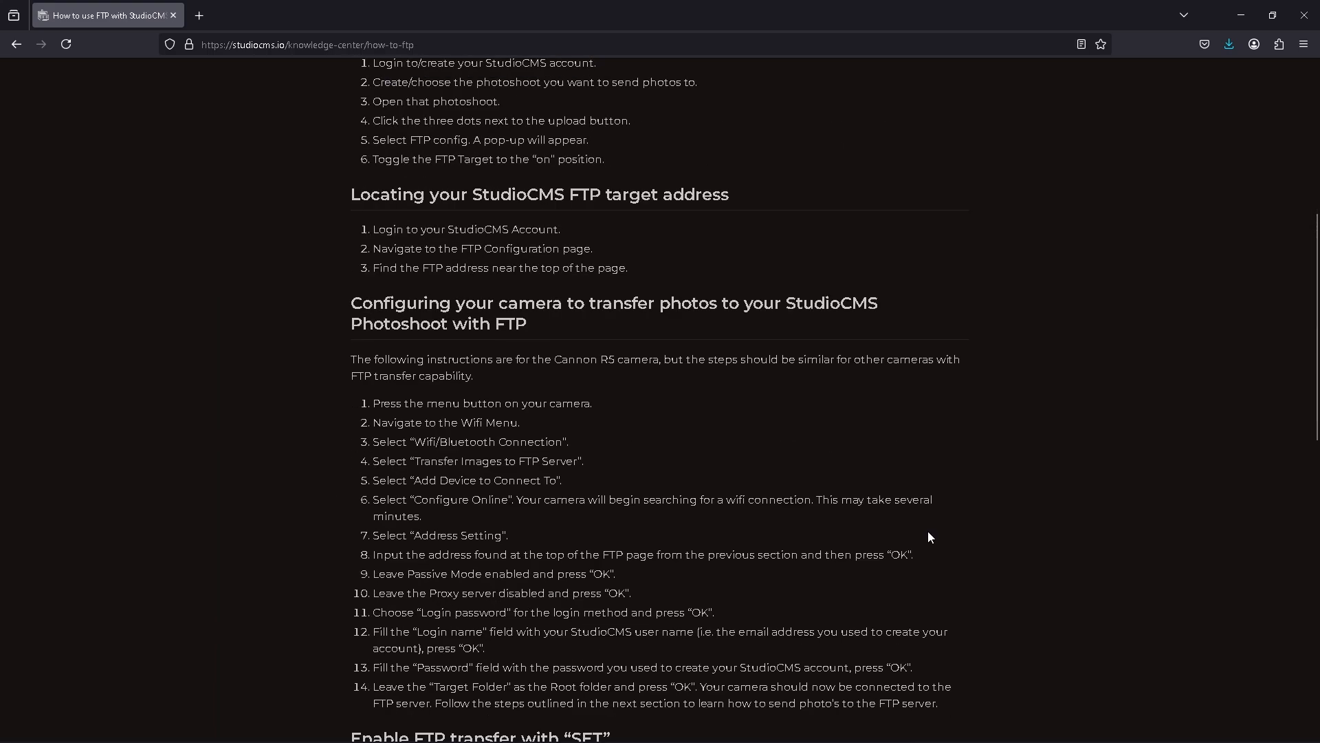
{"action": "scroll", "coordinate": [930, 537], "scroll_direction": "down", "scroll_amount": 6}
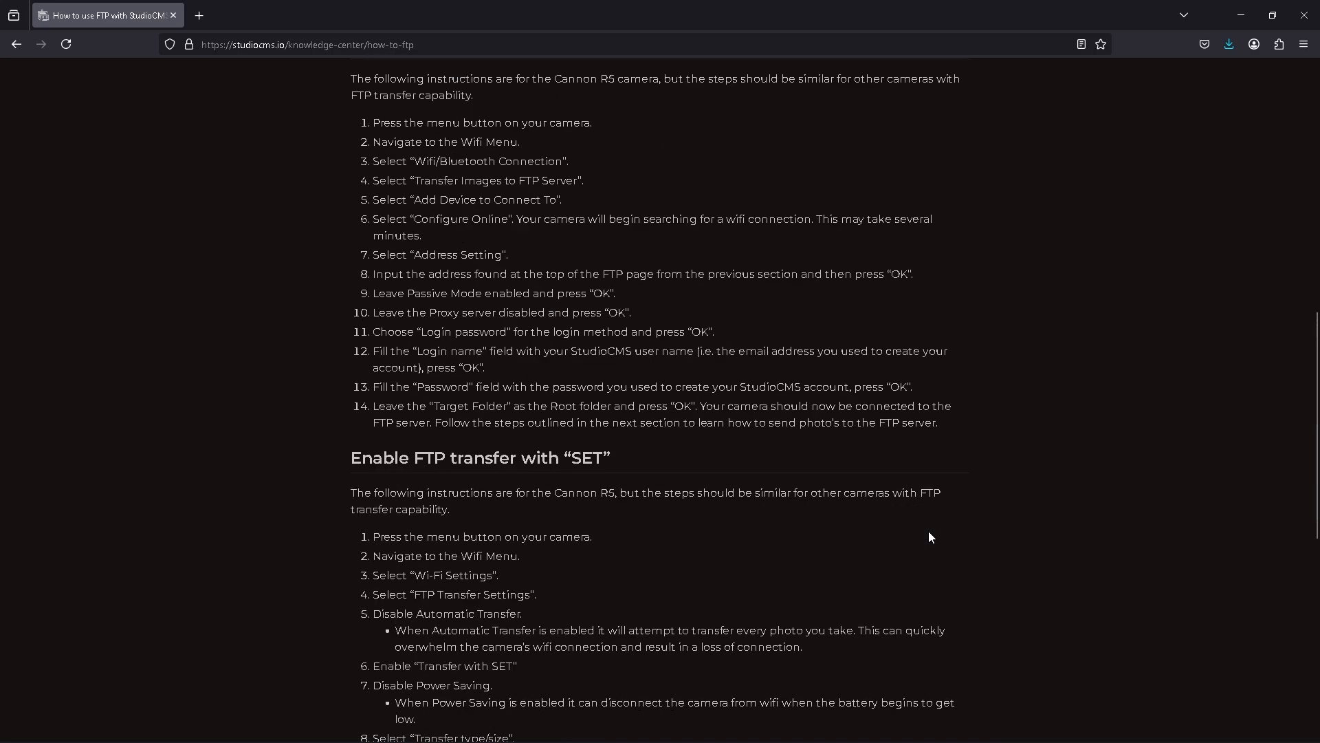
{"action": "scroll", "coordinate": [929, 537], "scroll_direction": "down", "scroll_amount": 4}
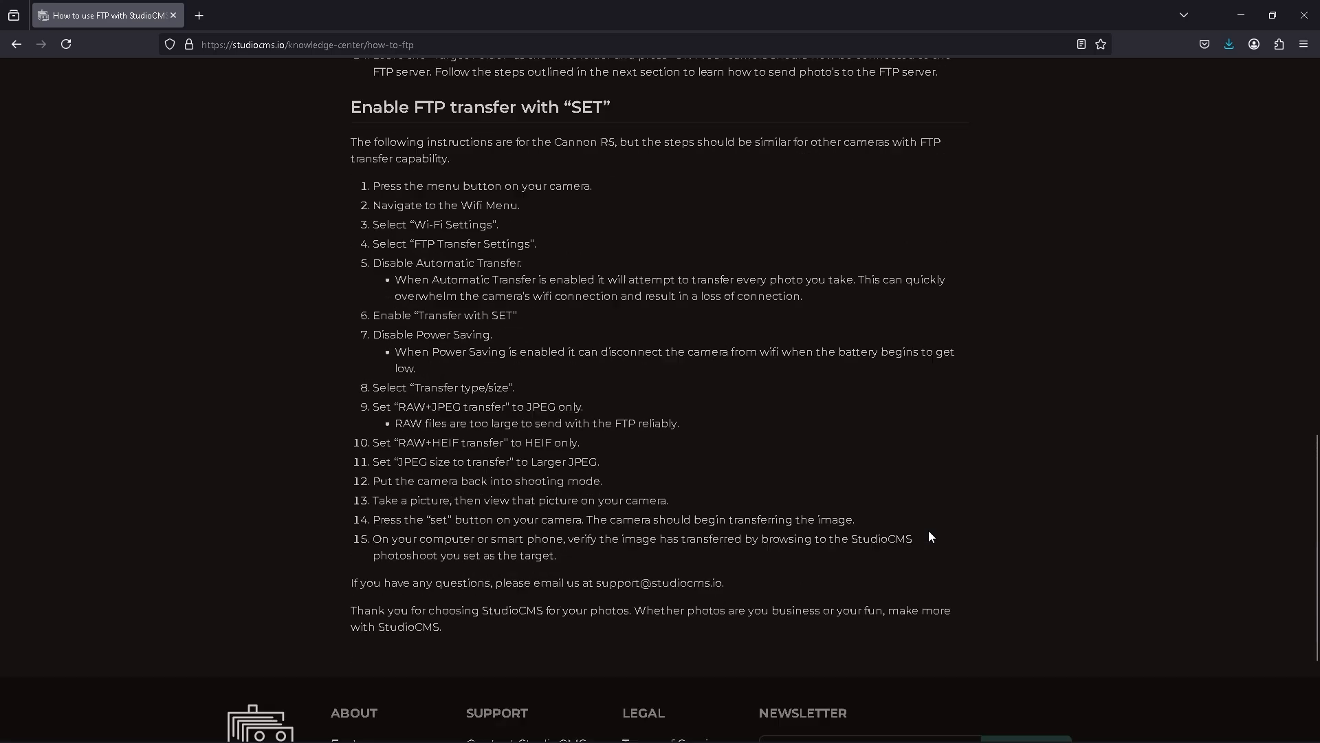
{"action": "scroll", "coordinate": [930, 536], "scroll_direction": "down", "scroll_amount": 1}
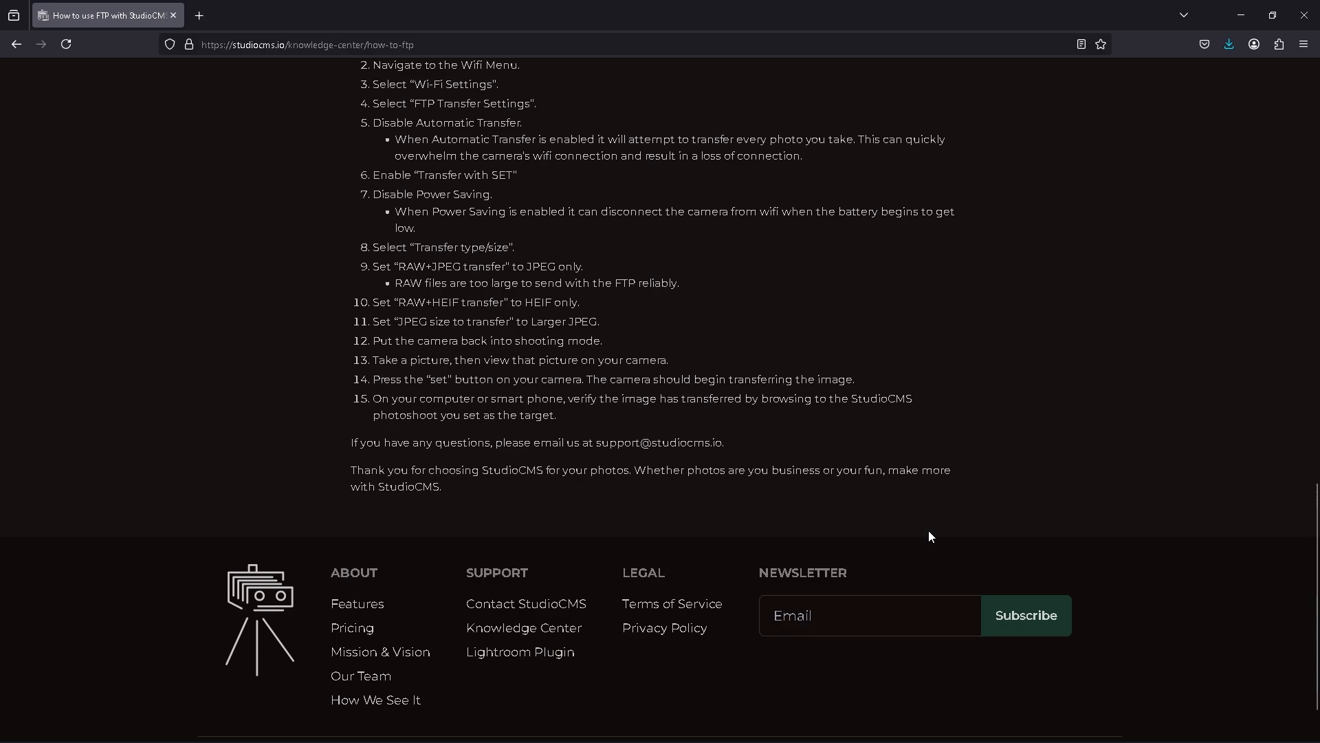